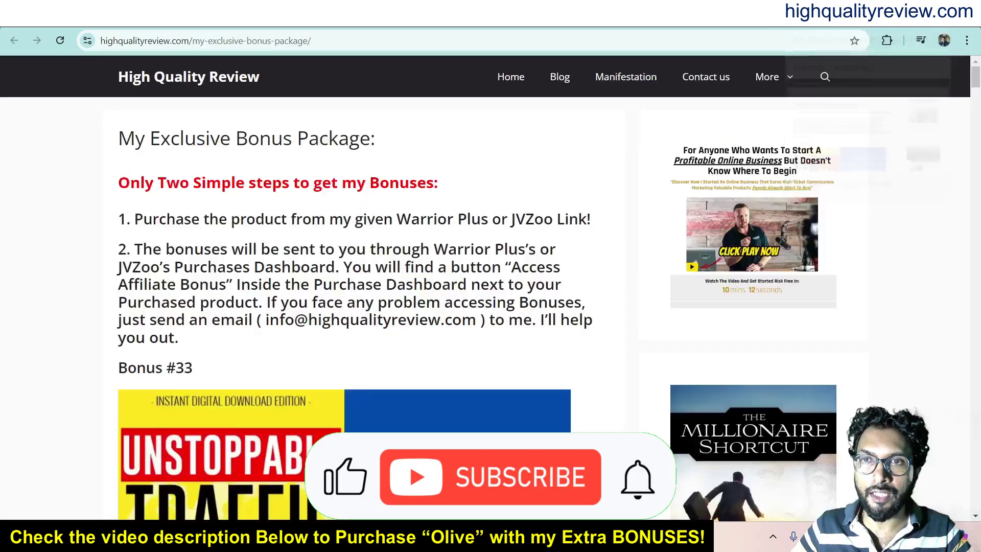
# Step: Browse the exclusive bonus package offers, then switch to the 'Youtube' pricing document
pyautogui.click(204, 41)
pyautogui.scroll(-3, 494, 253)
pyautogui.scroll(-20, 493, 253)
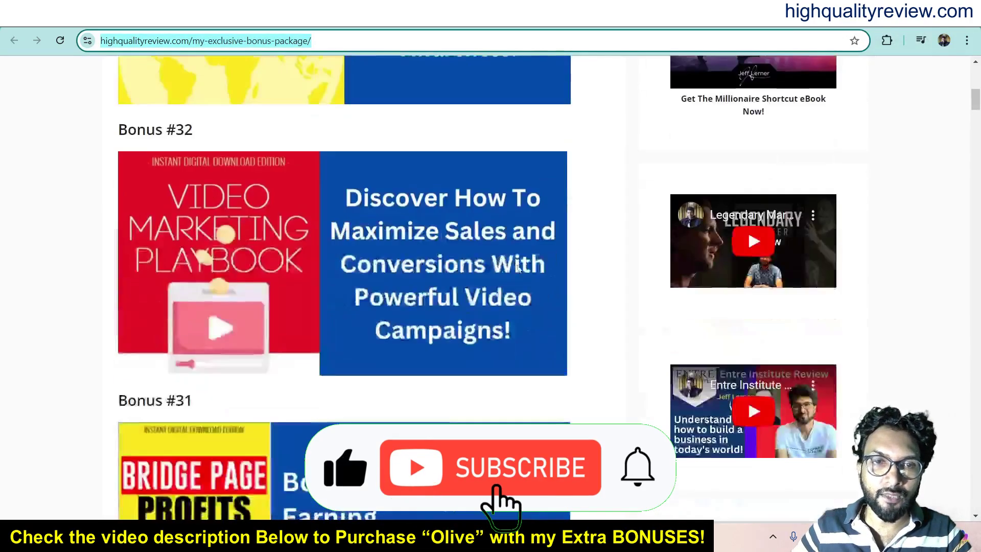
pyautogui.scroll(-15, 603, 300)
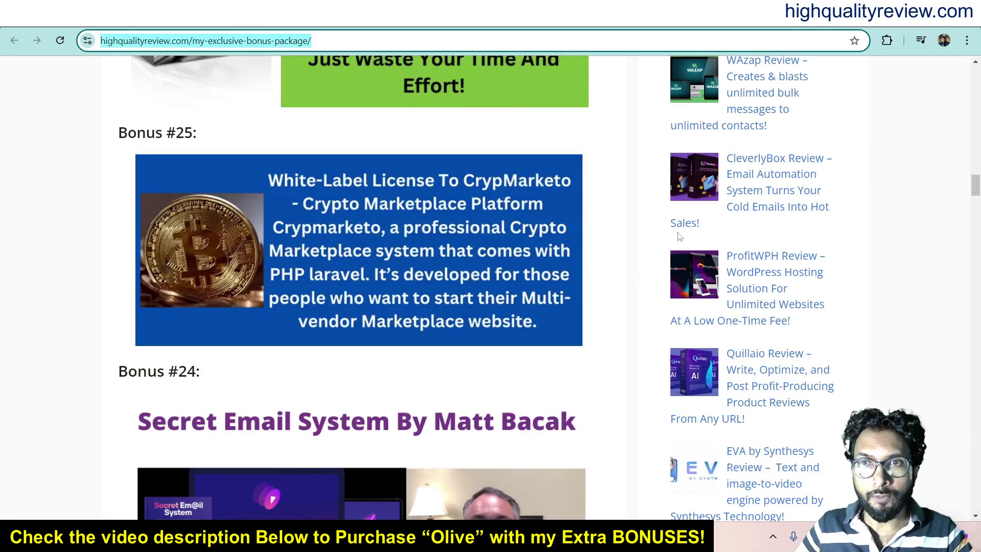
pyautogui.click(807, 13)
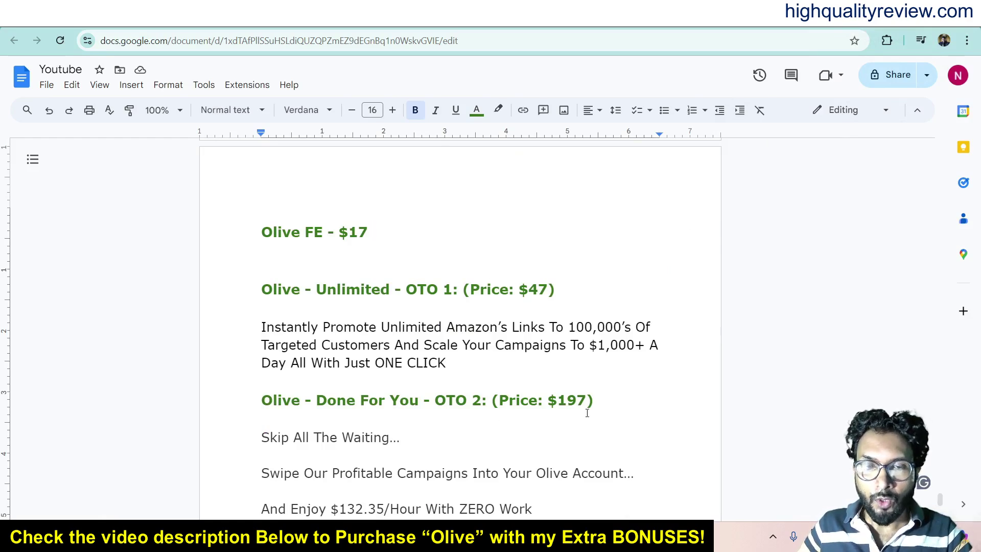
# Step: Read Olive's upgrade prices down to the OTO 6 Bundle at $39, then return to the dashboard
pyautogui.scroll(-6, 587, 412)
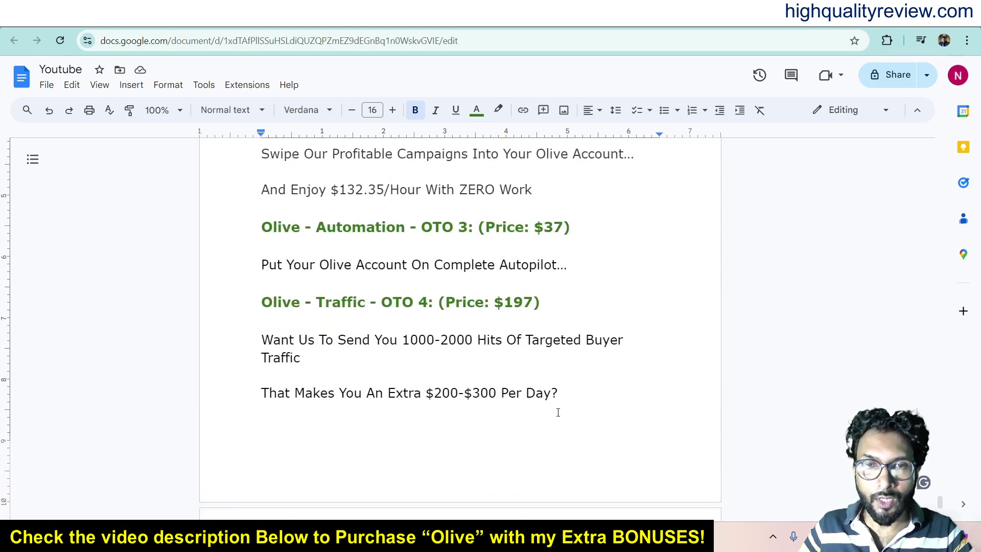
pyautogui.scroll(-5, 558, 413)
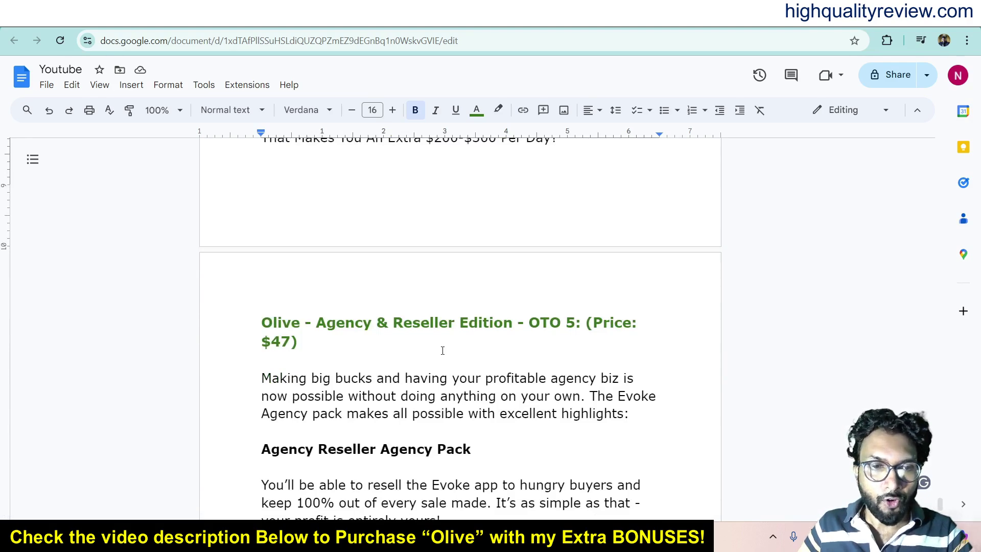
pyautogui.scroll(-7, 442, 351)
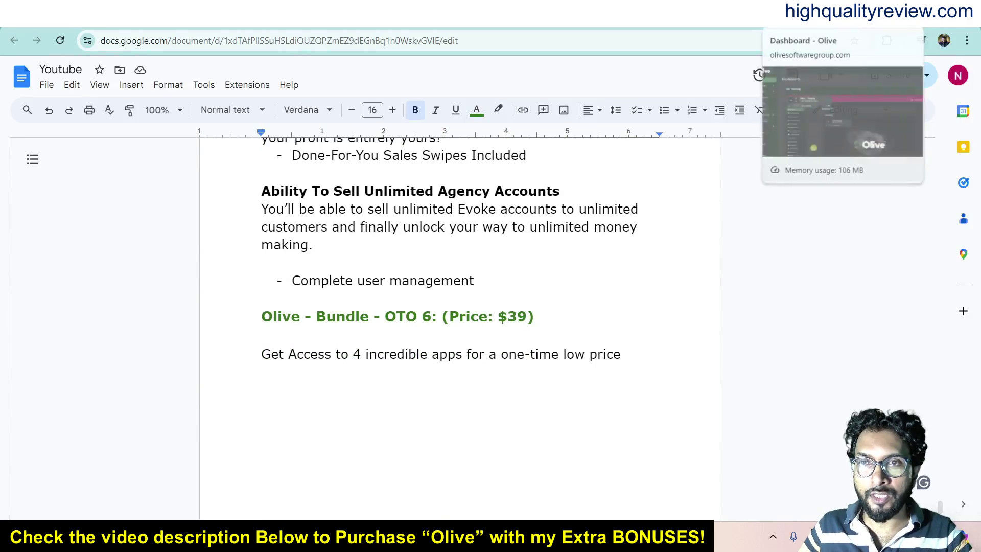
pyautogui.click(771, 15)
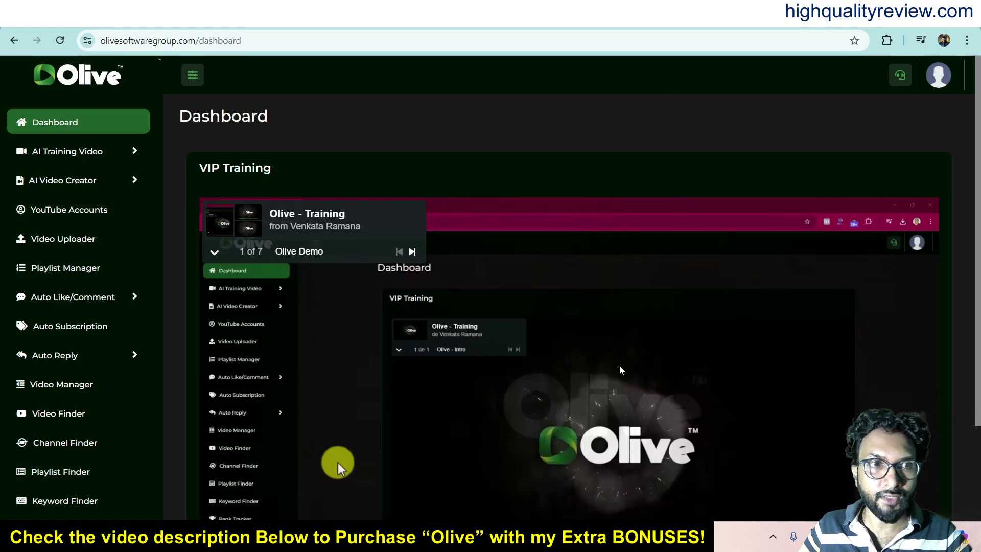
# Step: Start a new AI training video with project name and niche both 'weight loss'
pyautogui.click(103, 153)
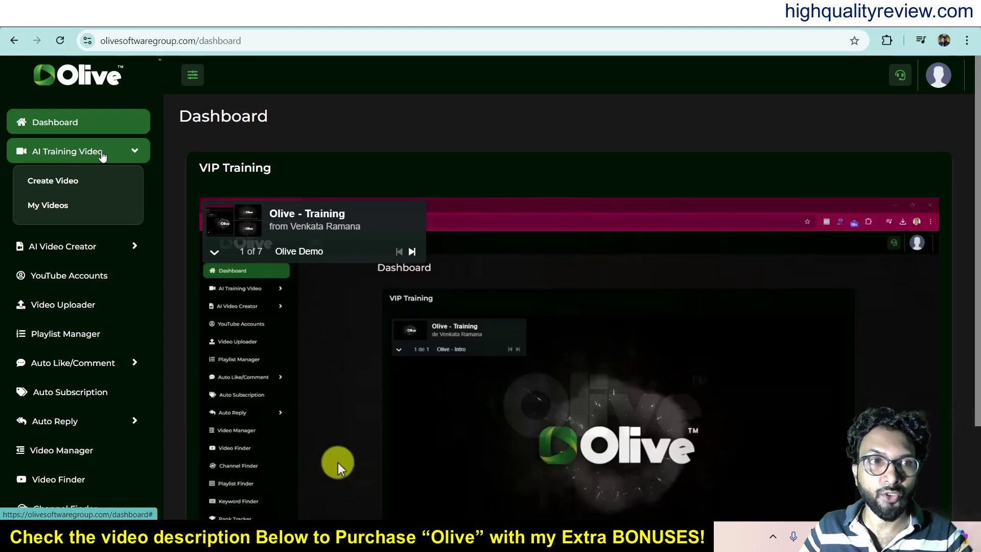
pyautogui.click(52, 182)
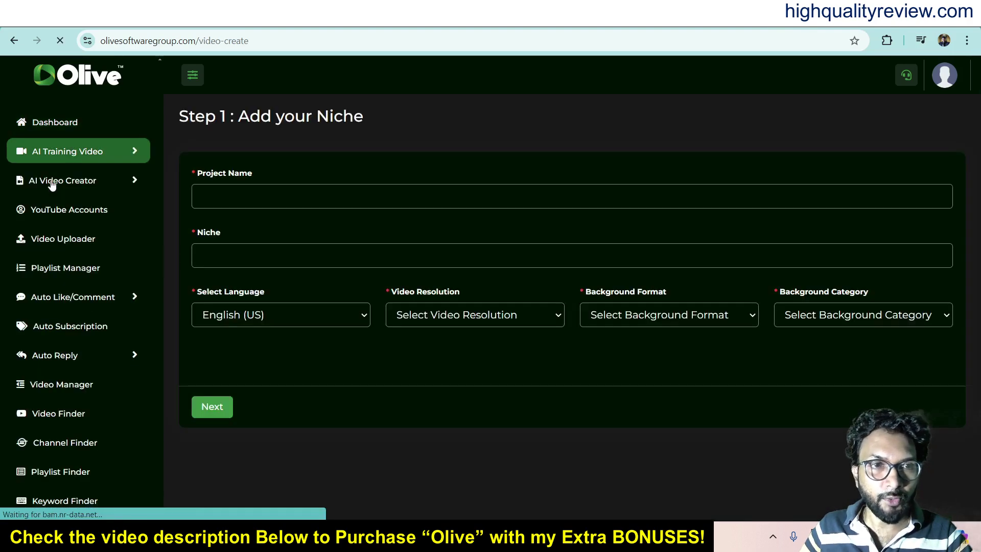
pyautogui.click(252, 195)
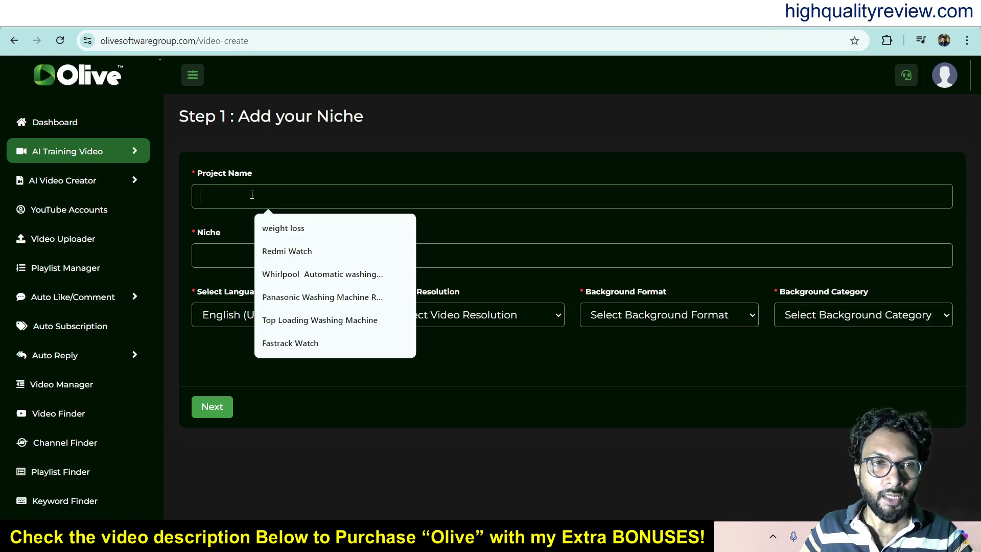
pyautogui.click(277, 229)
pyautogui.click(238, 257)
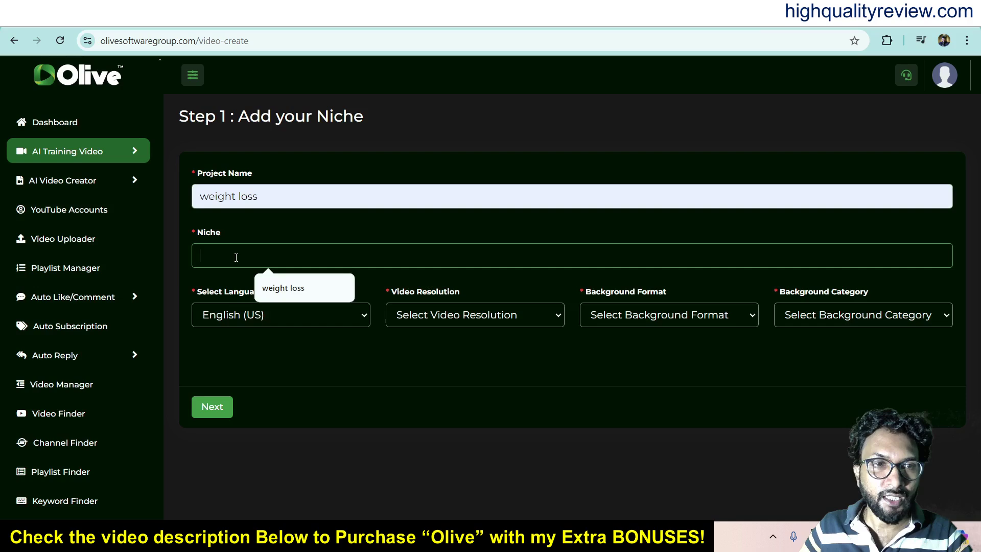
pyautogui.click(275, 292)
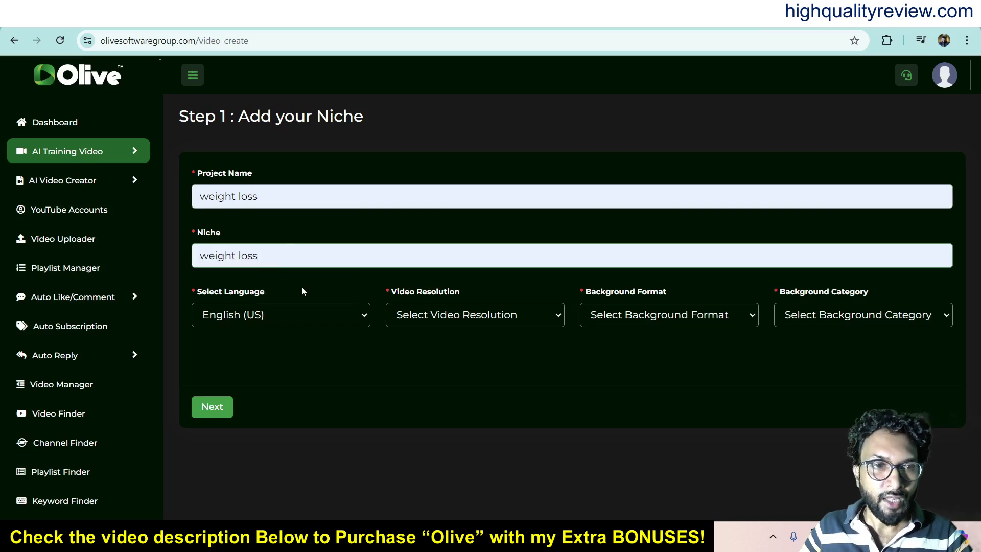
# Step: Review the video language list and keep English (US)
pyautogui.click(277, 315)
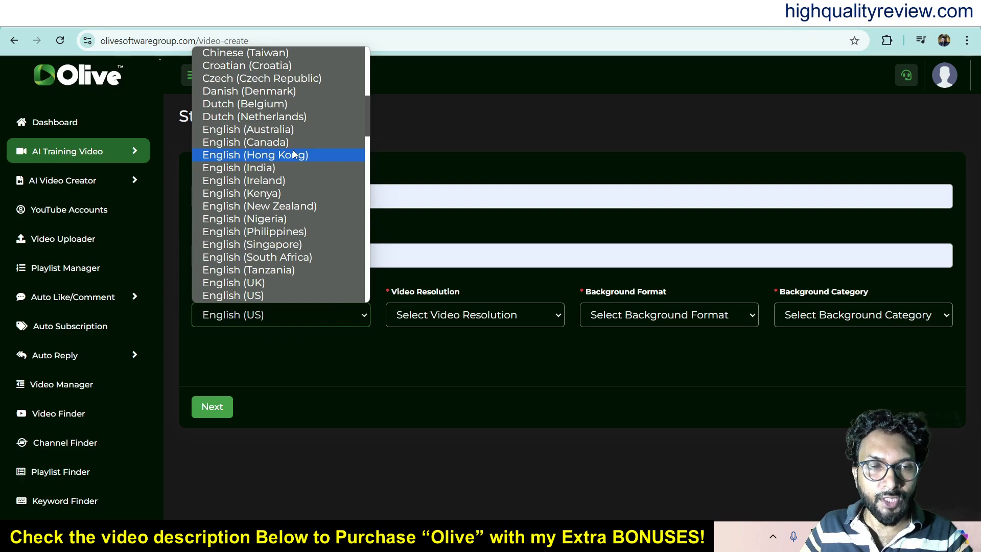
pyautogui.scroll(-20, 294, 154)
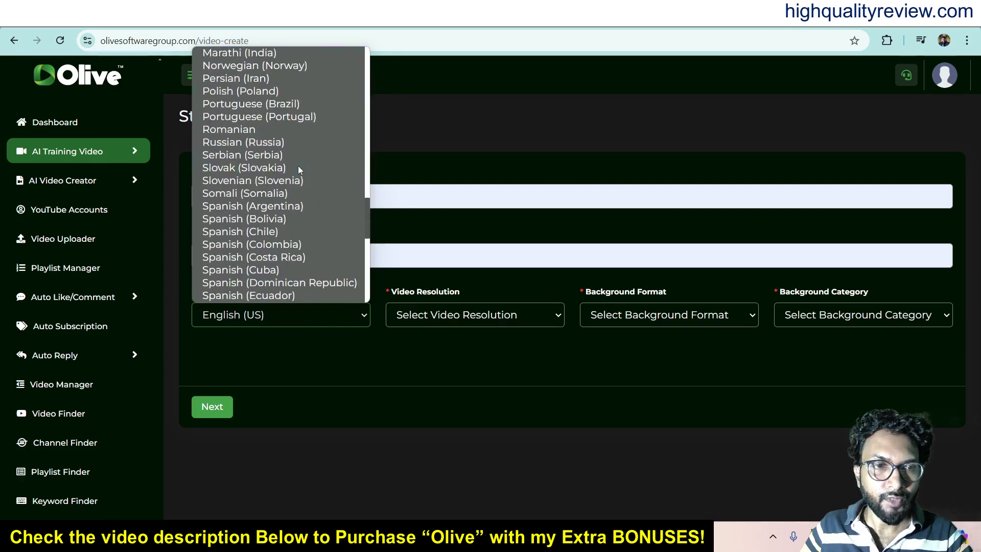
pyautogui.scroll(-3, 298, 166)
pyautogui.scroll(12, 299, 165)
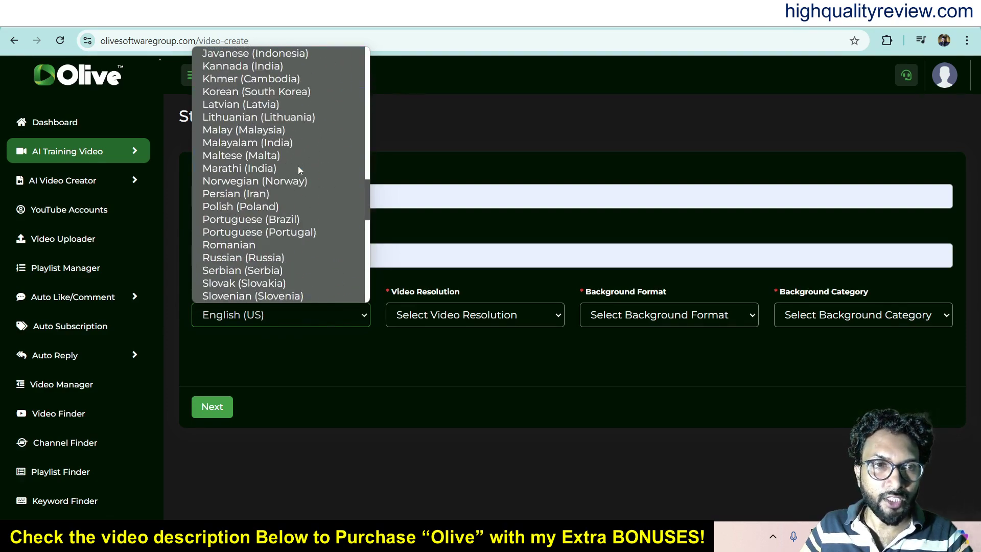
pyautogui.scroll(15, 298, 166)
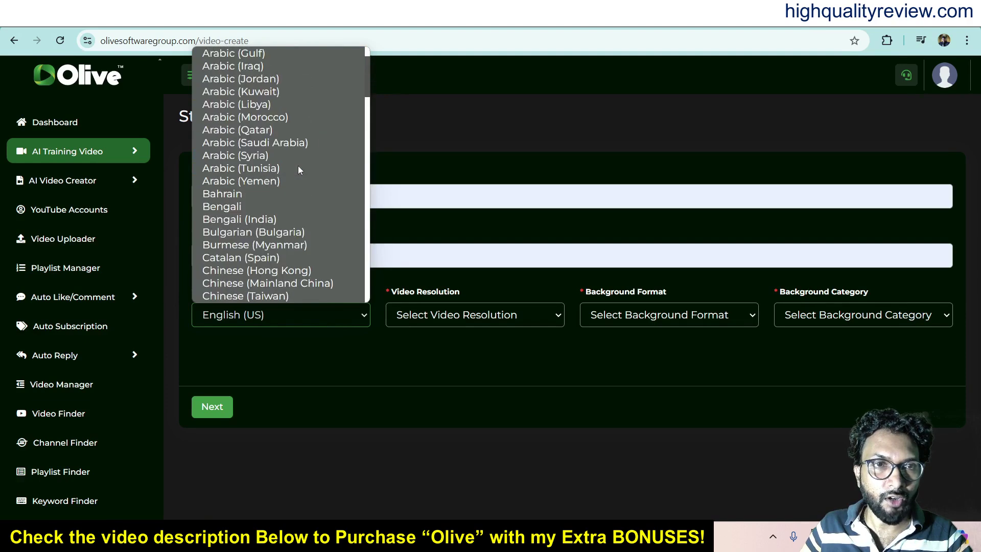
pyautogui.click(548, 117)
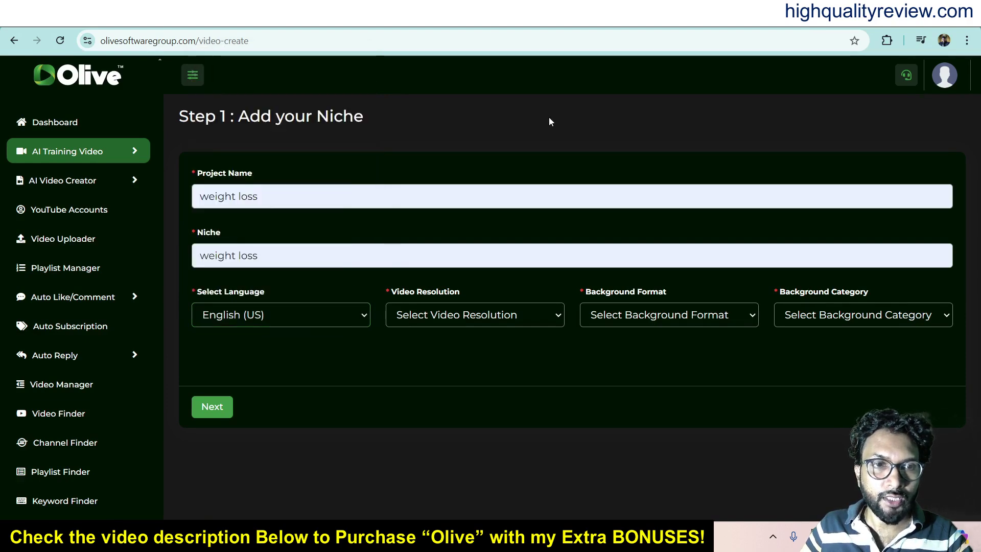
# Step: Choose Portrait resolution and a Fitness background video, then continue to topic selection
pyautogui.click(496, 317)
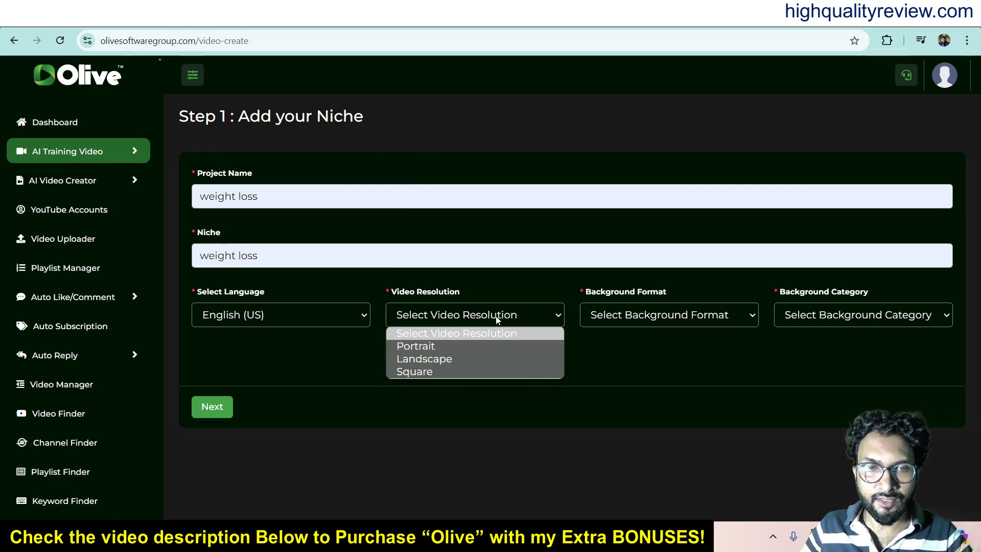
pyautogui.click(424, 346)
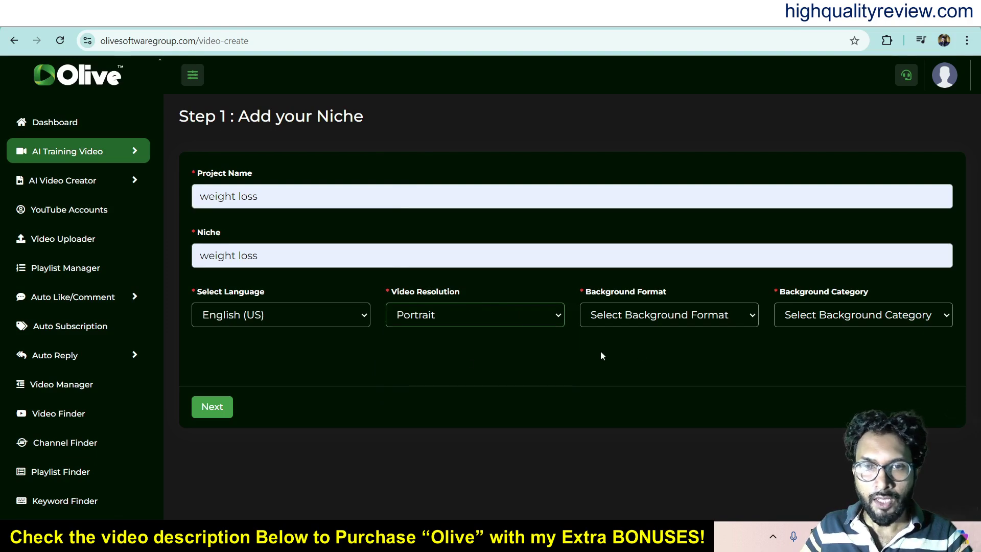
pyautogui.click(663, 316)
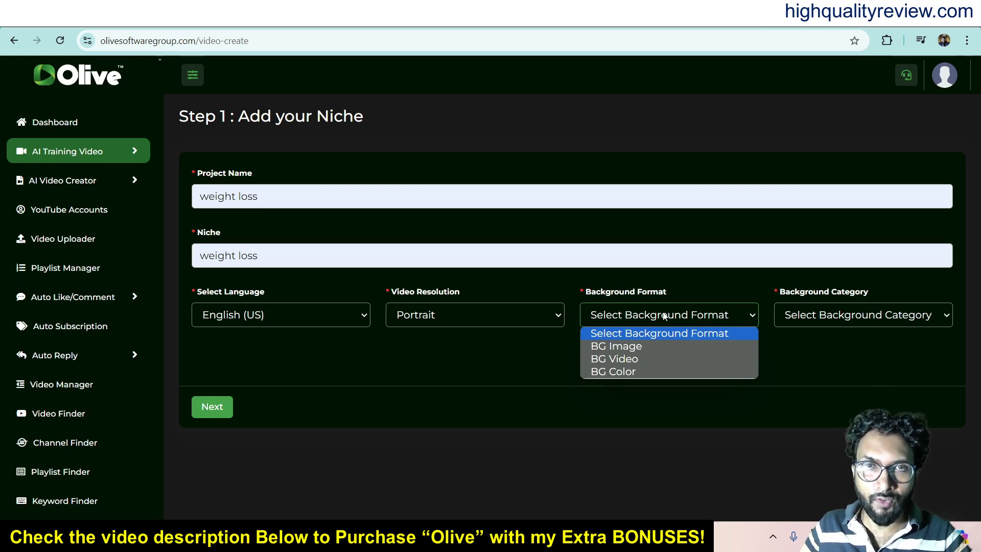
pyautogui.click(620, 357)
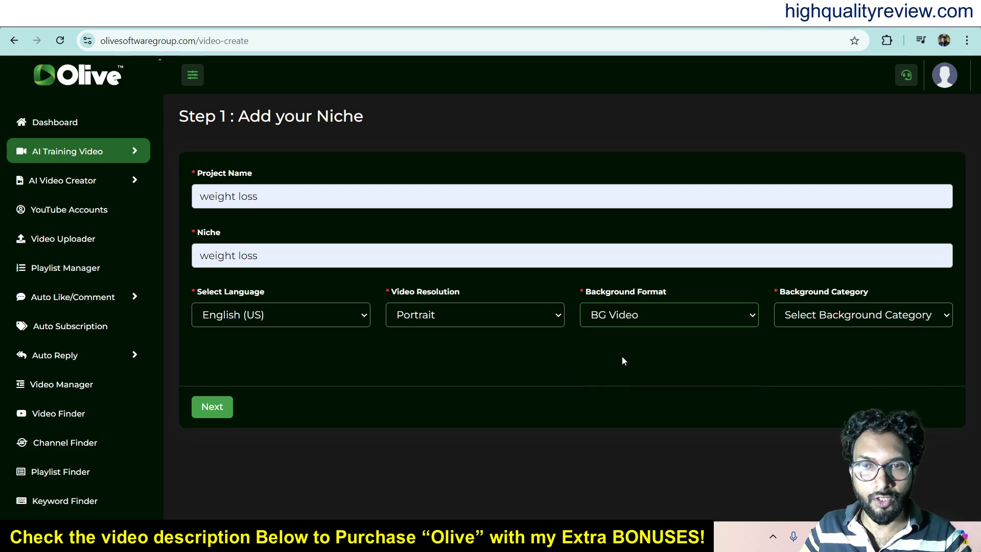
pyautogui.click(840, 321)
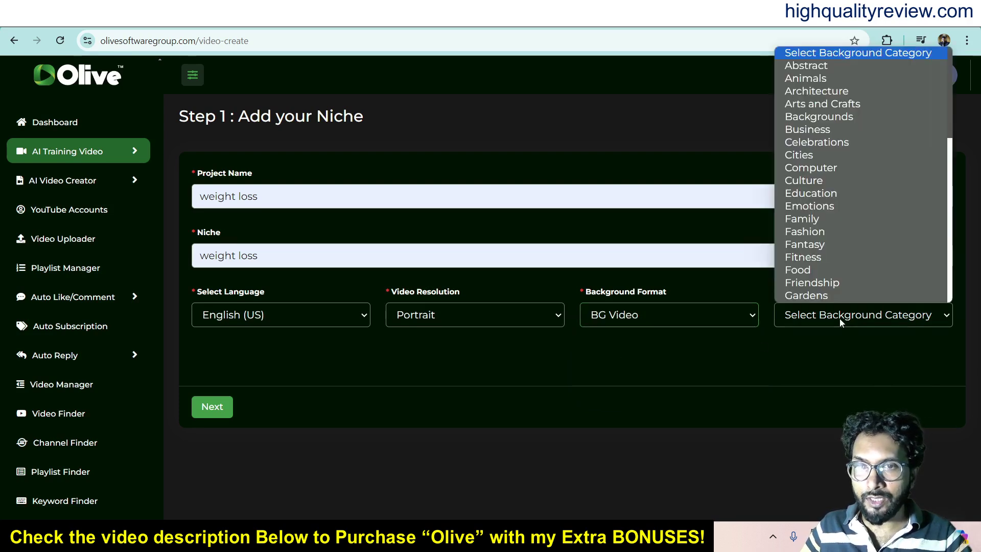
pyautogui.click(819, 260)
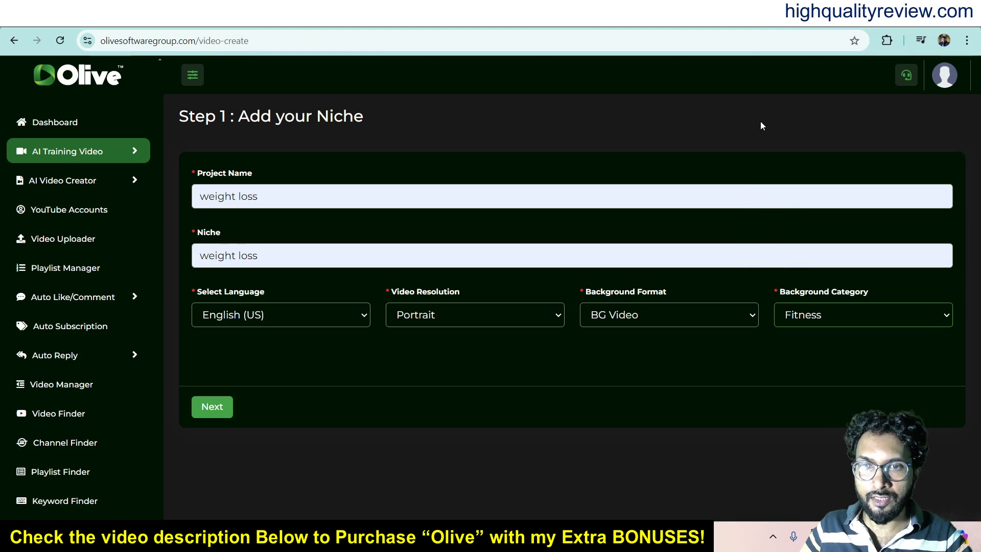
pyautogui.click(219, 410)
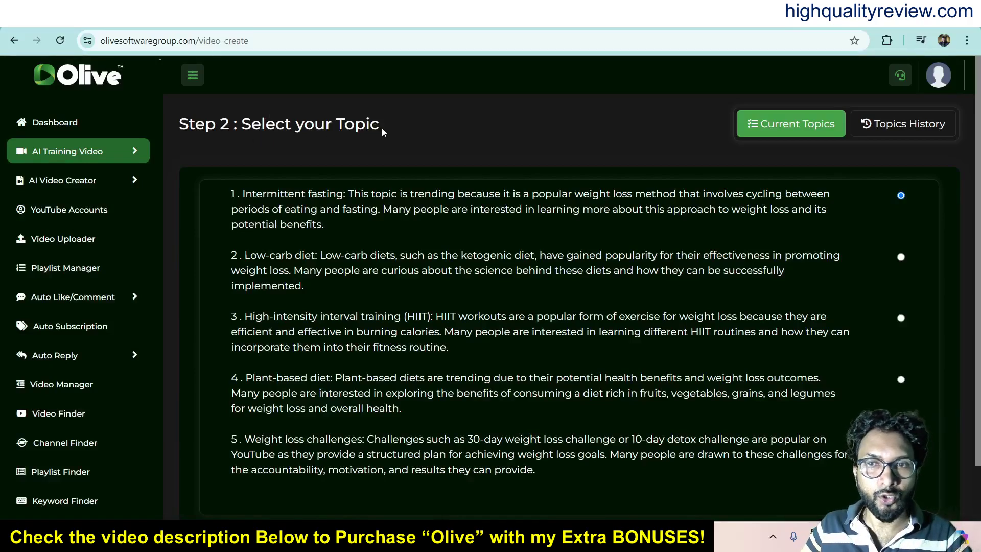
# Step: Select topic 5, 'Weight loss challenges', and proceed to Step 3 customization
pyautogui.scroll(-2, 500, 299)
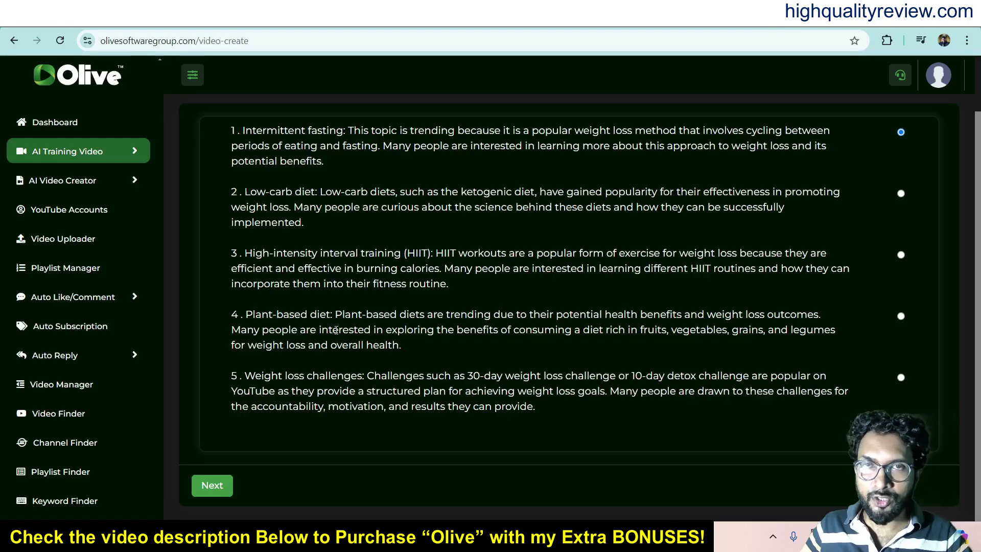
pyautogui.click(900, 377)
pyautogui.scroll(1, 568, 281)
pyautogui.scroll(-1, 568, 280)
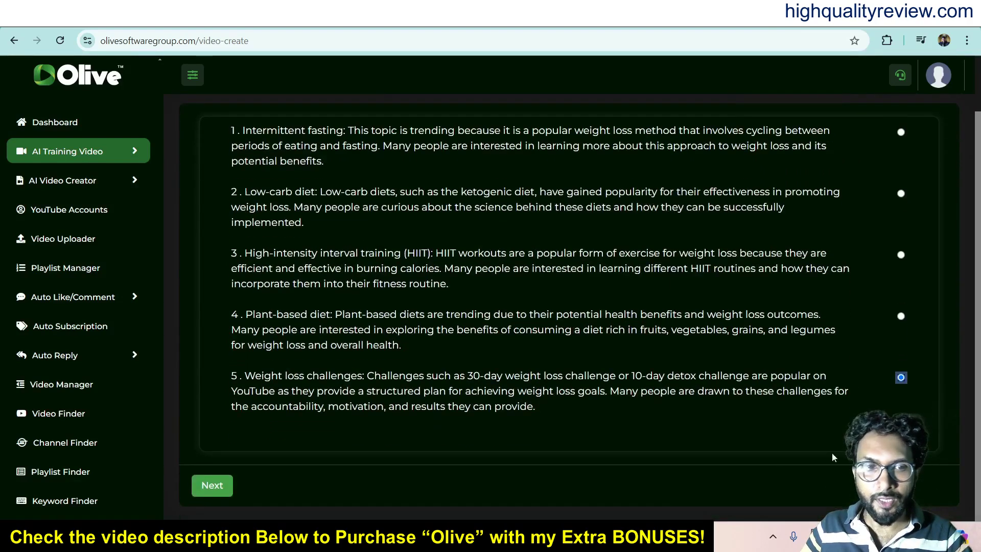
pyautogui.click(212, 485)
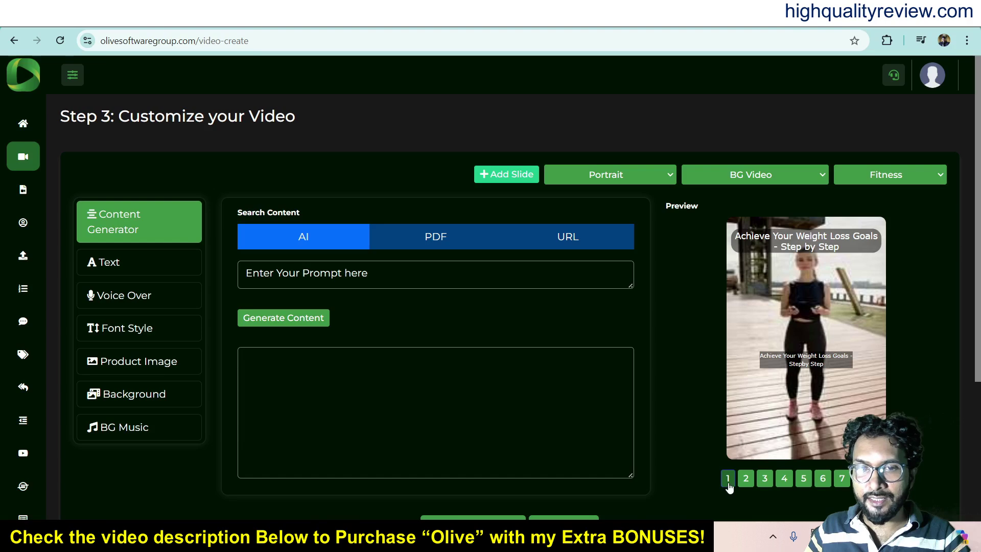
# Step: Step the preview back to slide 1, 'Achieve Your Weight Loss Goals - Step by Step'
pyautogui.click(861, 478)
pyautogui.click(841, 478)
pyautogui.click(803, 478)
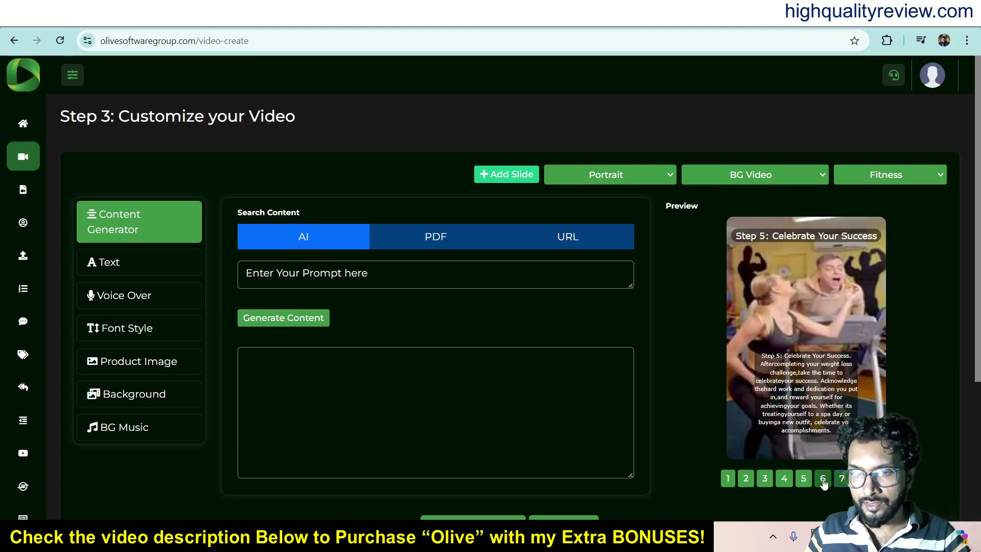
pyautogui.click(822, 479)
pyautogui.click(803, 478)
pyautogui.click(783, 478)
pyautogui.click(764, 478)
pyautogui.click(746, 478)
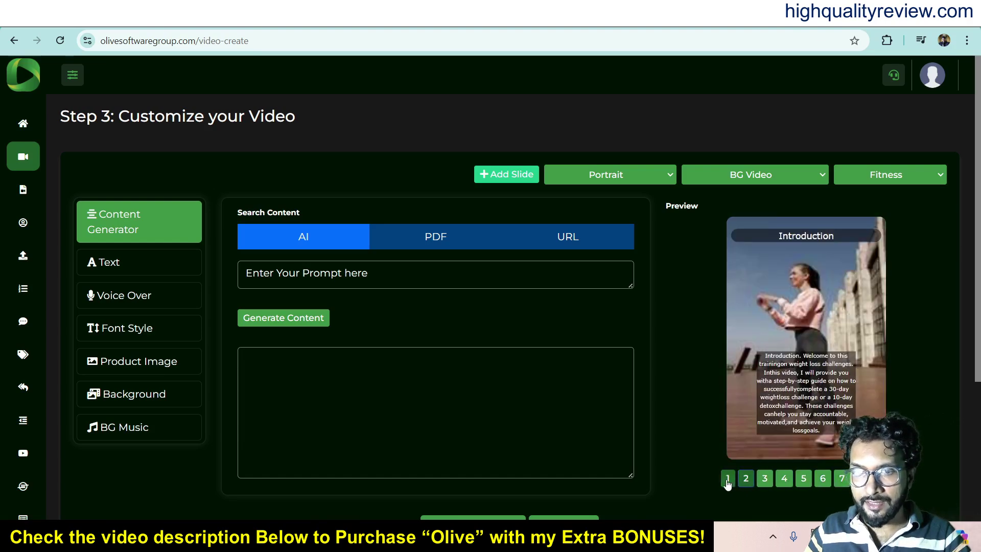
pyautogui.click(727, 478)
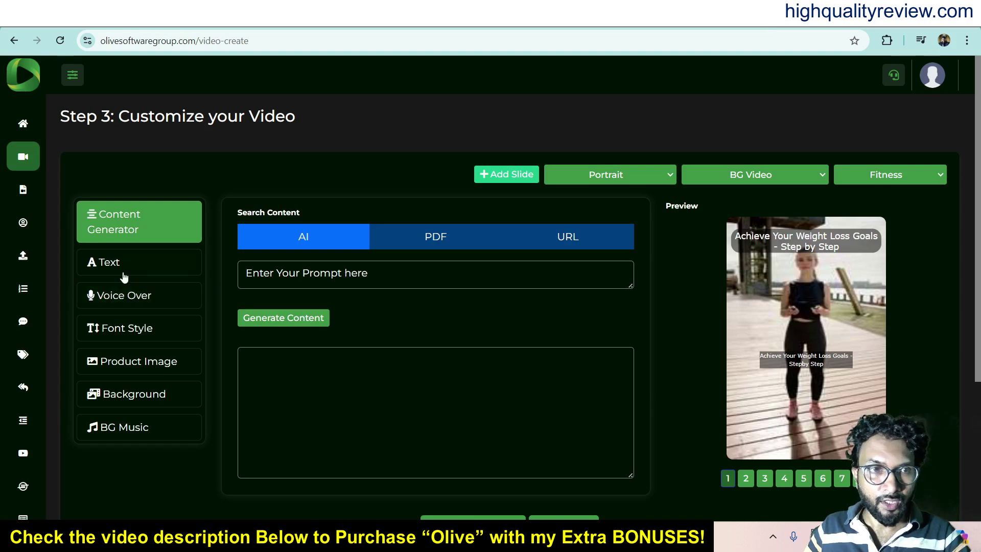
# Step: In the Text tab, page through slides Step 1 to Conclusion, reading each title and script
pyautogui.click(106, 266)
pyautogui.scroll(-3, 437, 346)
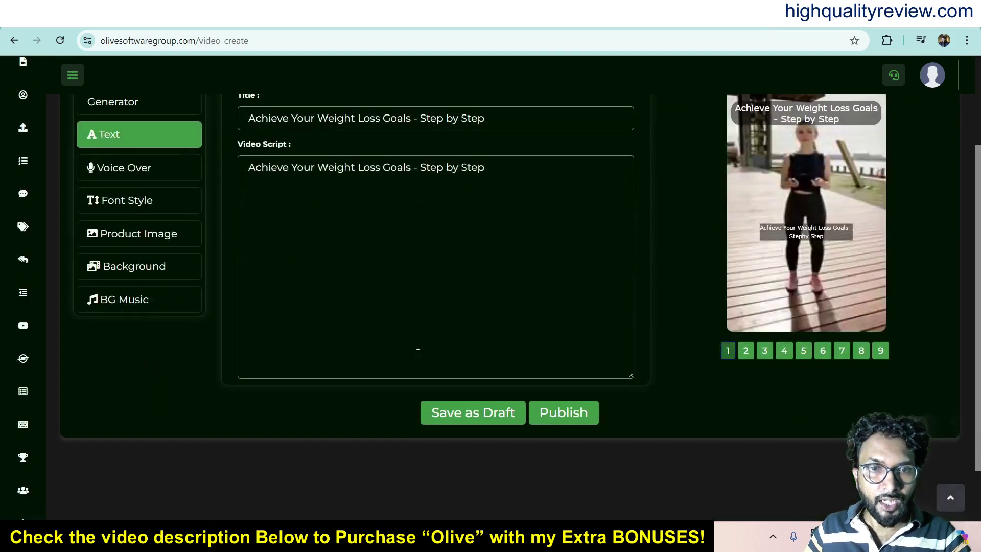
pyautogui.scroll(1, 410, 355)
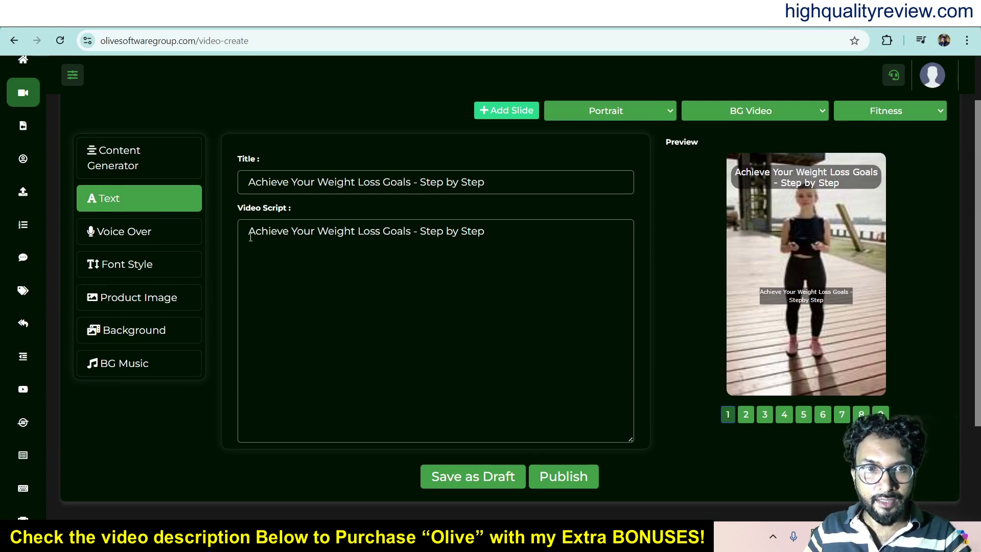
pyautogui.click(765, 415)
pyautogui.click(783, 414)
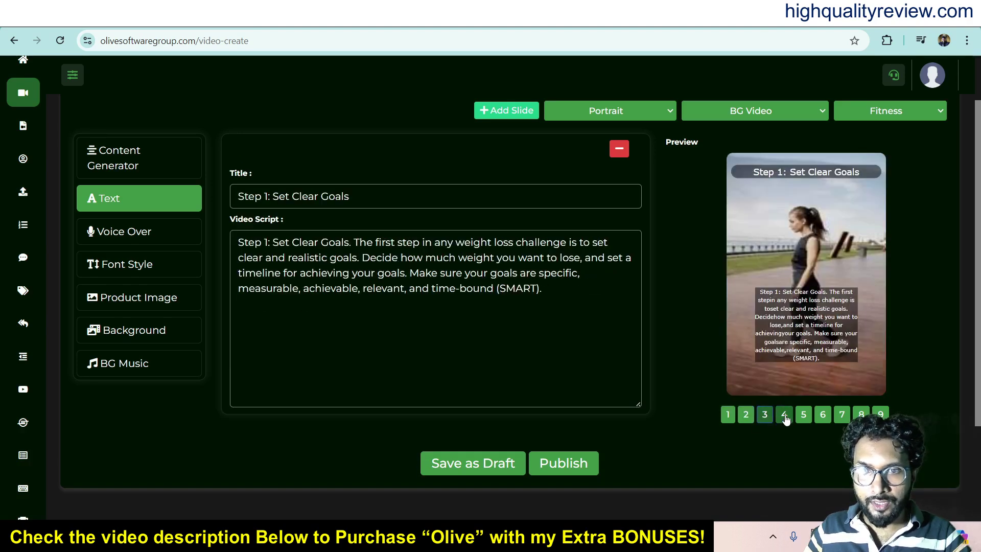
pyautogui.click(803, 415)
pyautogui.click(822, 415)
pyautogui.click(842, 415)
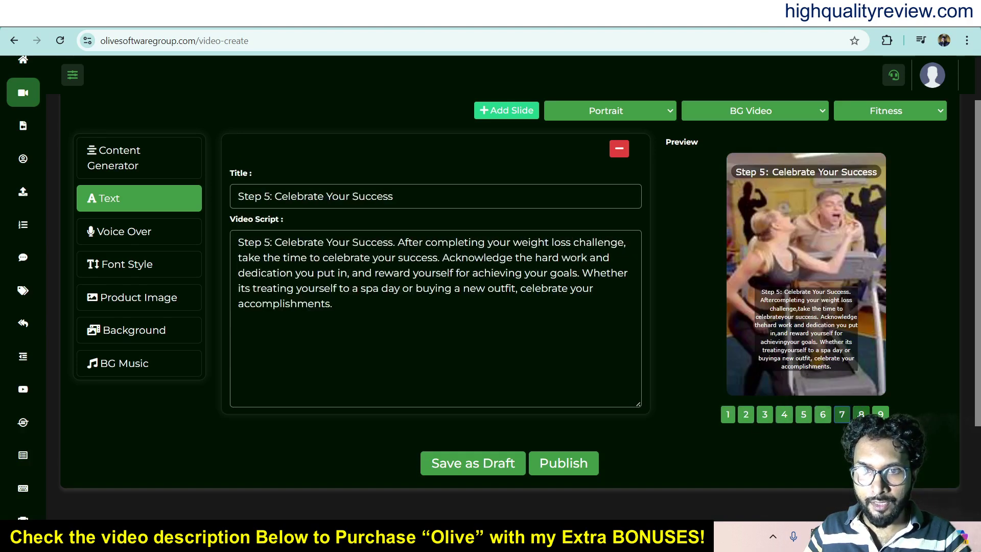
pyautogui.click(861, 415)
pyautogui.click(880, 414)
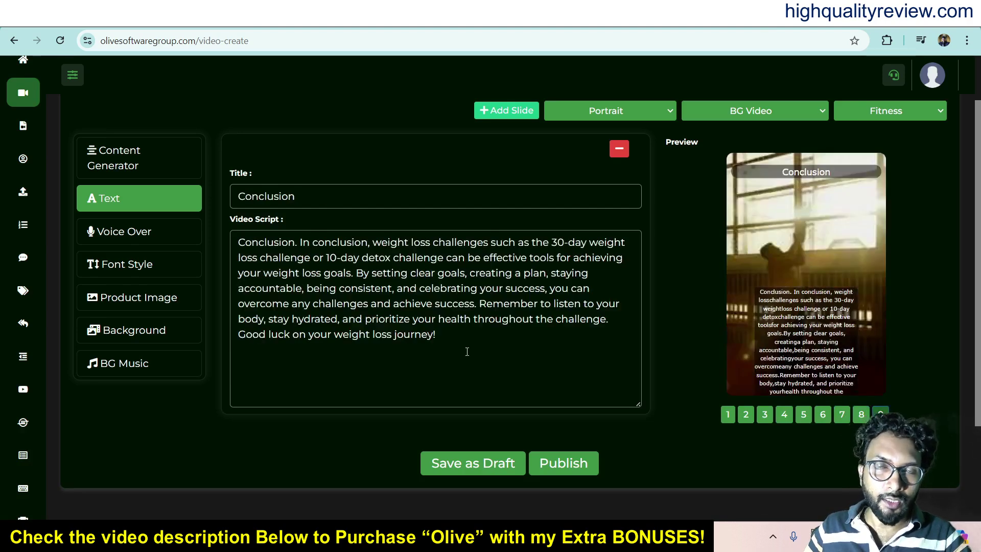
# Step: Check the Content Generator's output, then return to the Conclusion slide's title and script
pyautogui.click(143, 160)
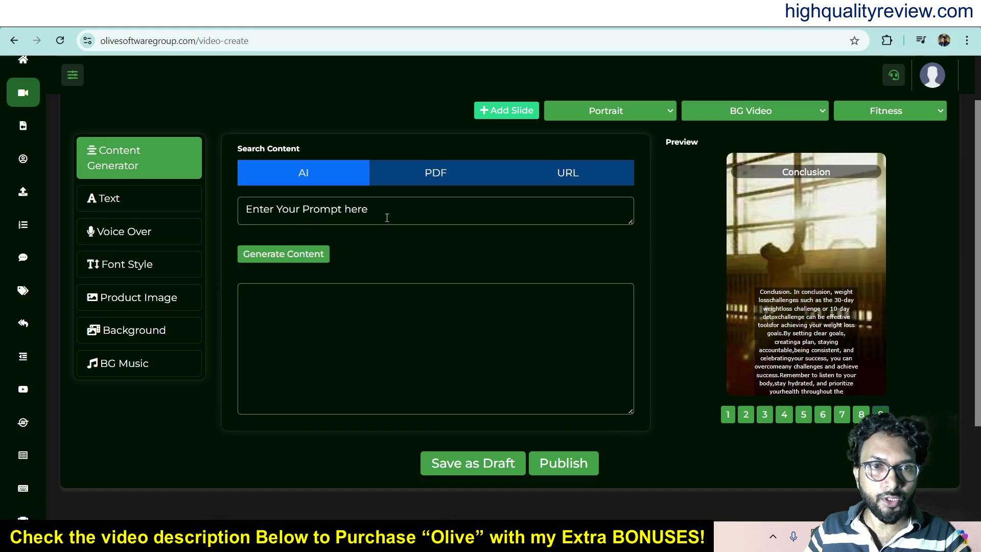
pyautogui.click(276, 258)
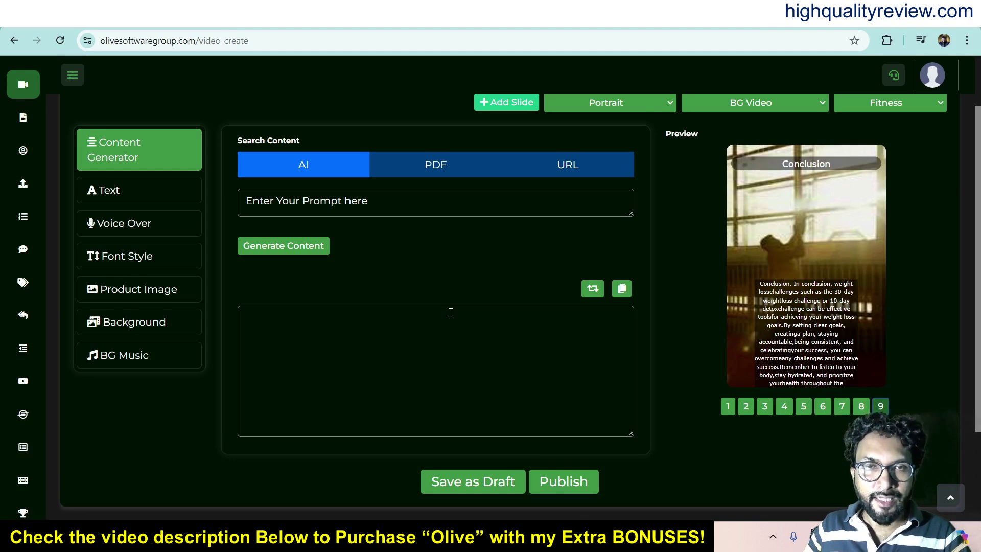
pyautogui.click(116, 194)
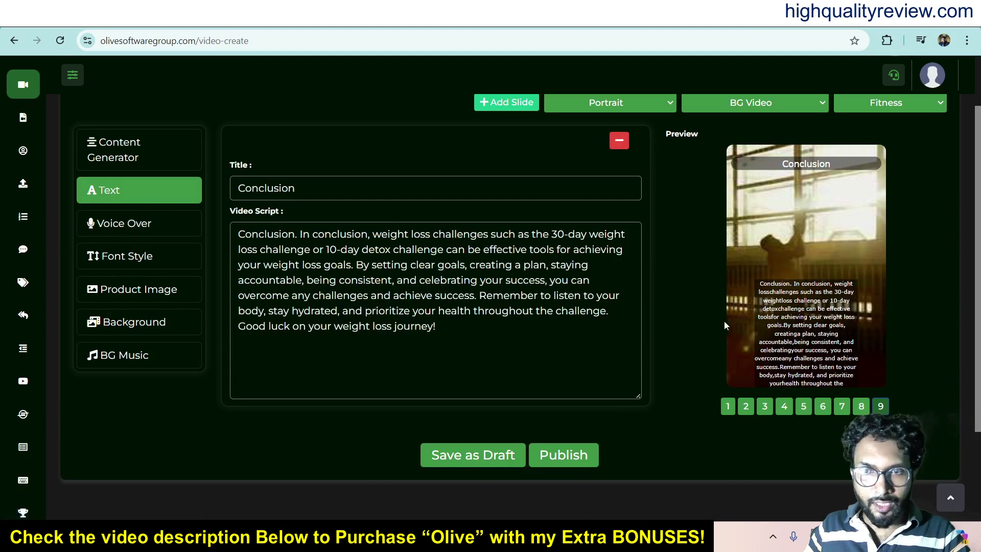
# Step: Show the Voice Over settings with the English (US) narrator voices
pyautogui.click(108, 228)
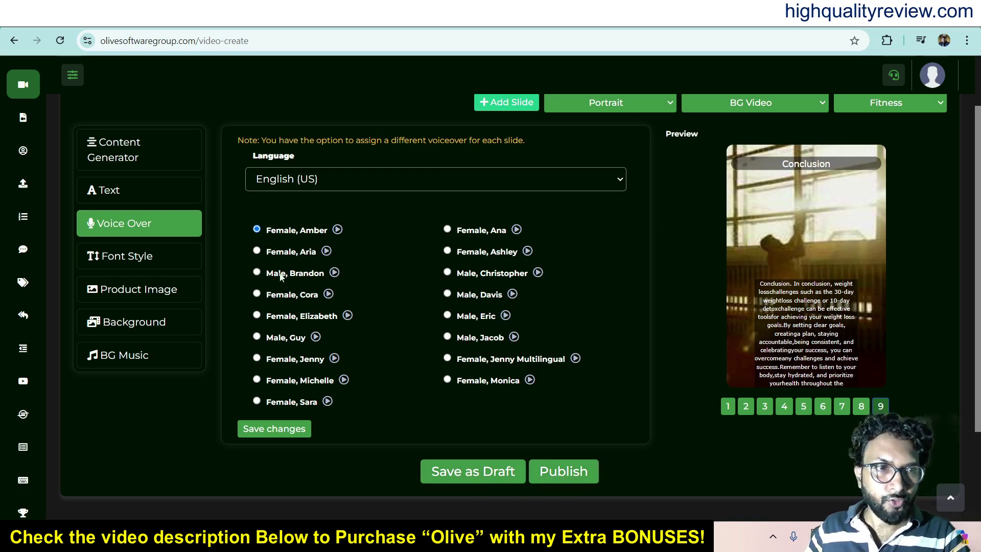
# Step: Look over the Font Style, Product Image and BG Music settings, then open My Videos
pyautogui.click(121, 261)
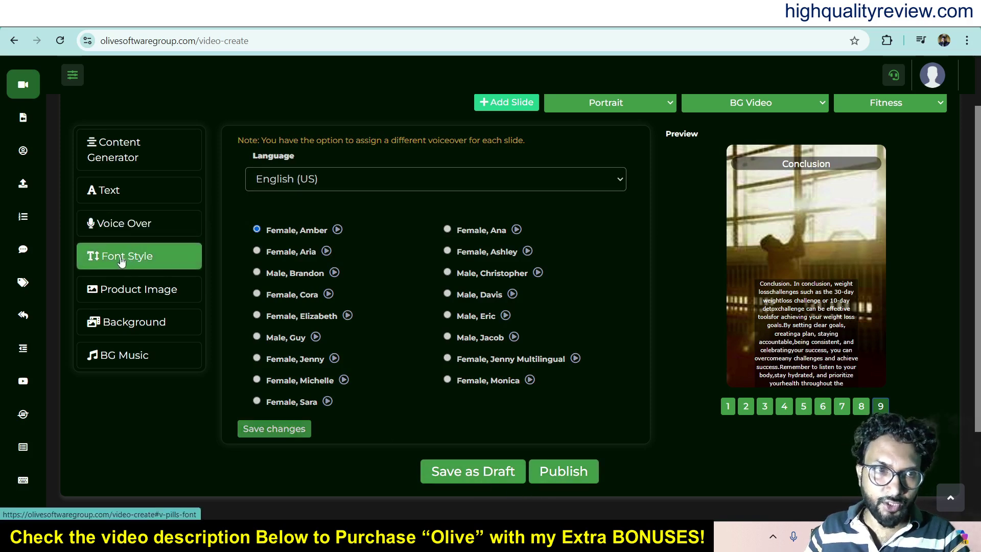
pyautogui.click(121, 290)
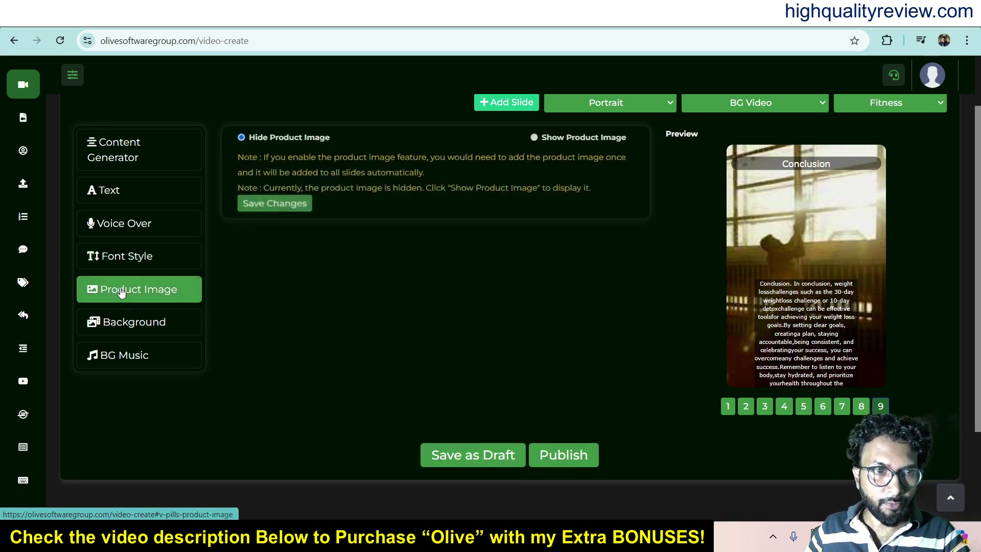
pyautogui.click(124, 357)
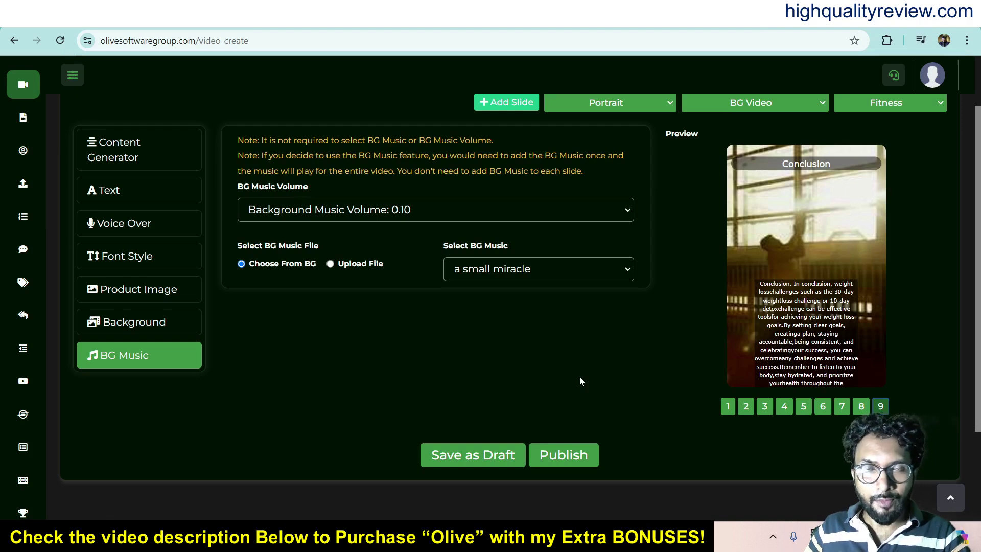
pyautogui.click(28, 85)
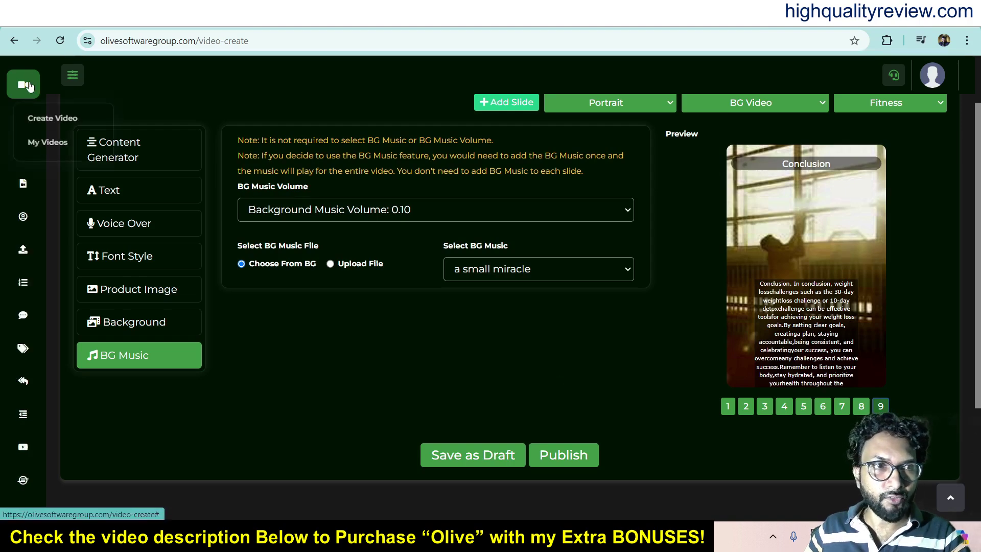
pyautogui.click(55, 145)
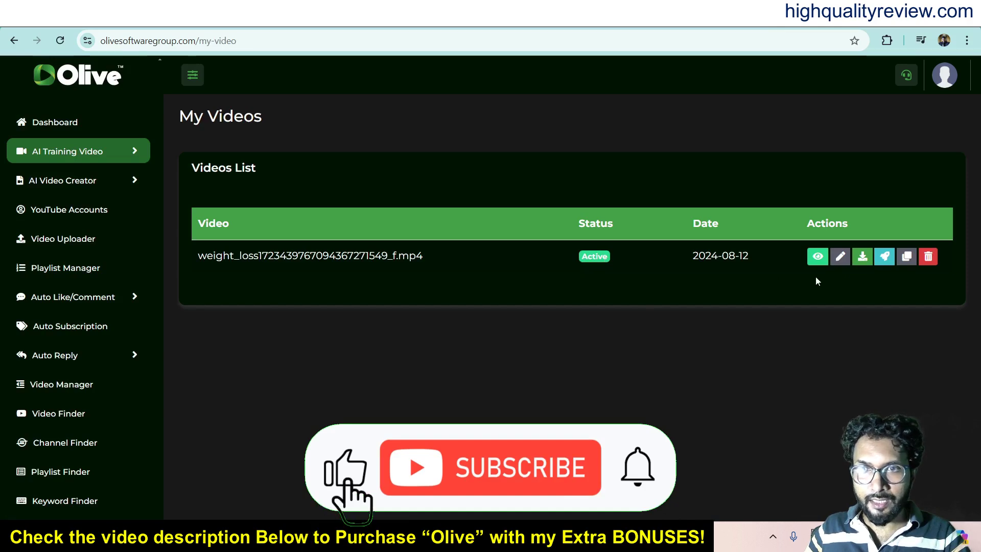
pyautogui.click(817, 256)
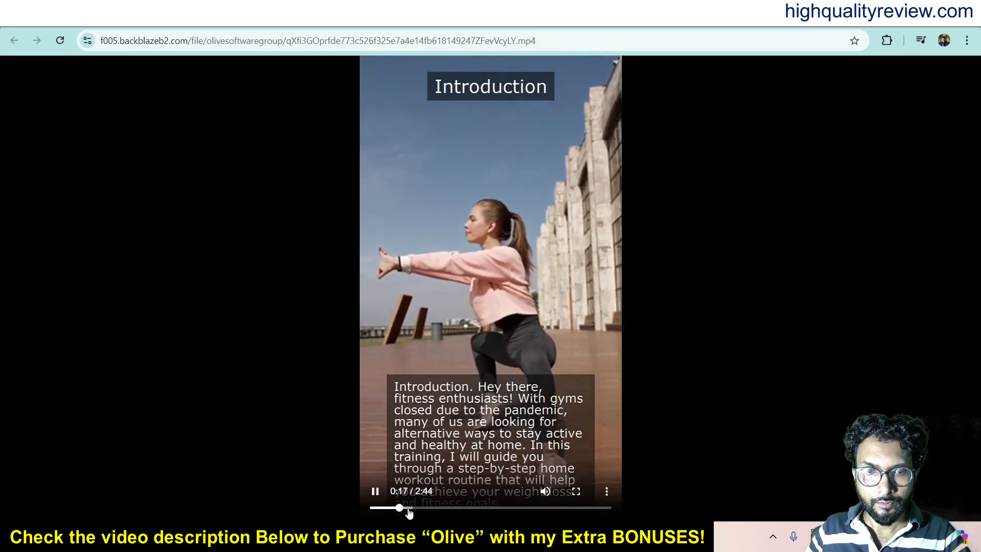
pyautogui.click(409, 508)
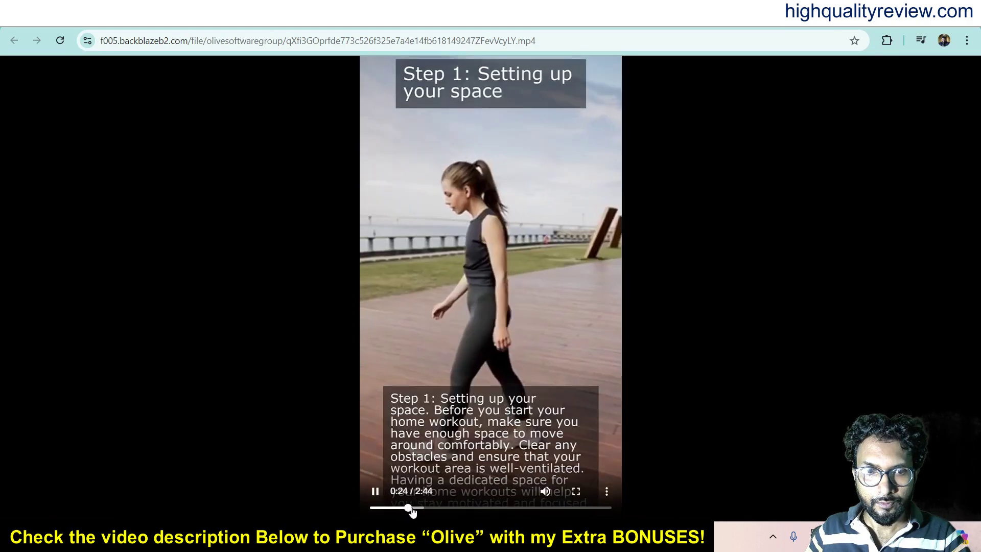
pyautogui.moveTo(428, 508); pyautogui.dragTo(432, 509)
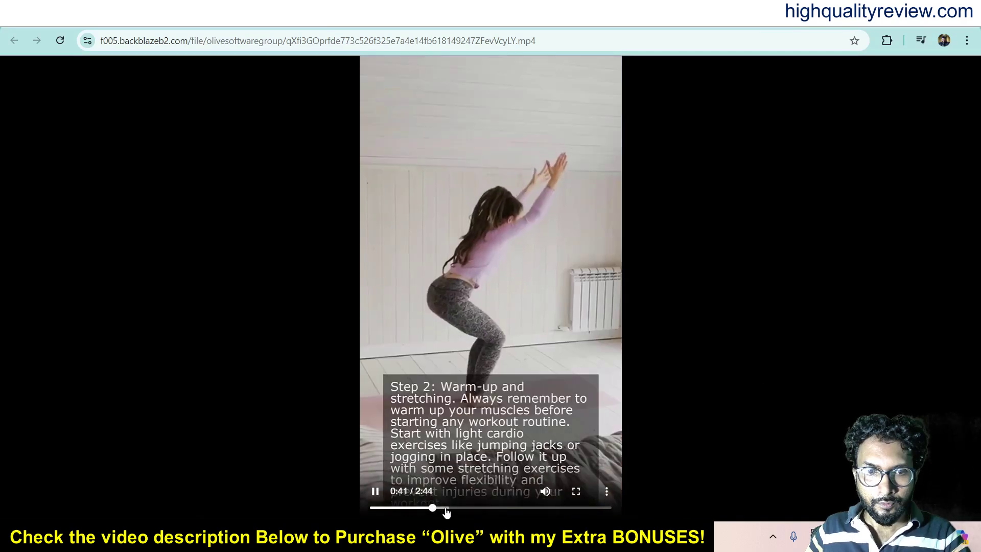
pyautogui.click(445, 508)
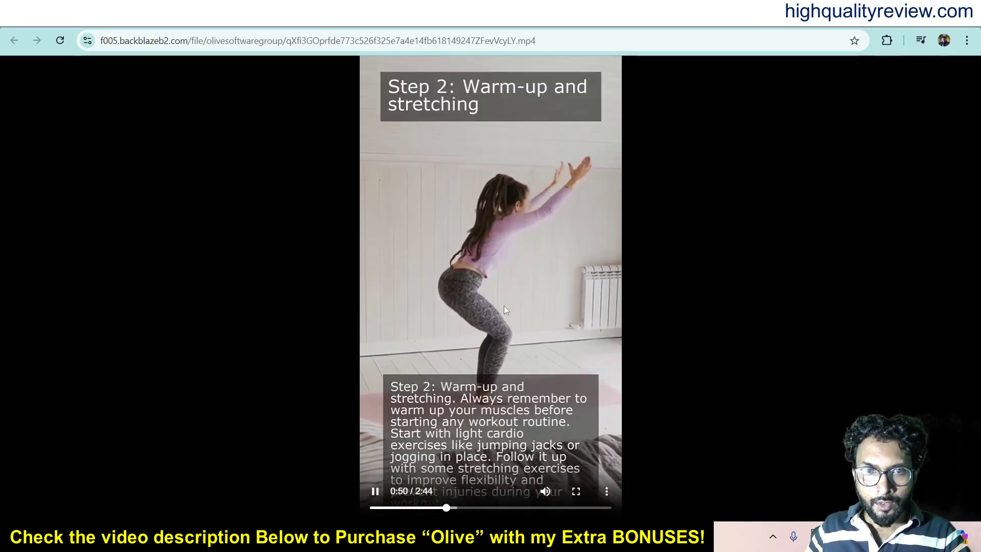
pyautogui.click(498, 286)
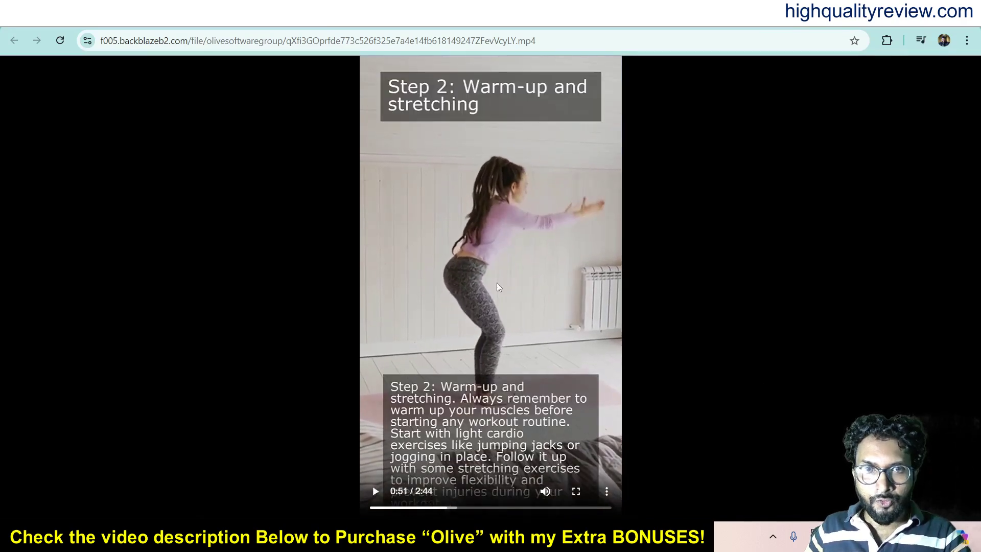
pyautogui.hotkey('ctrl', 'w')
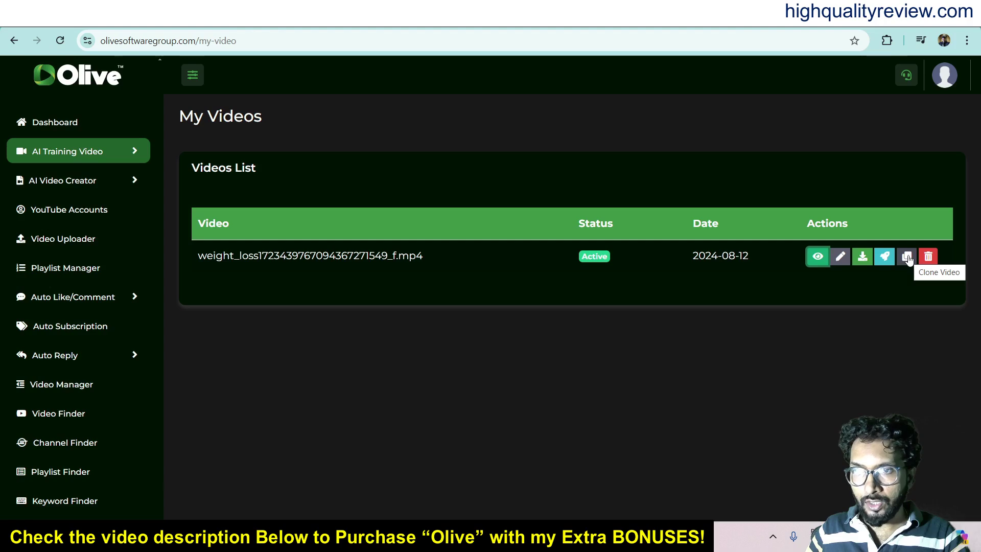
# Step: Create an AI Video Creator project with 'weight loss' as its project name
pyautogui.click(88, 182)
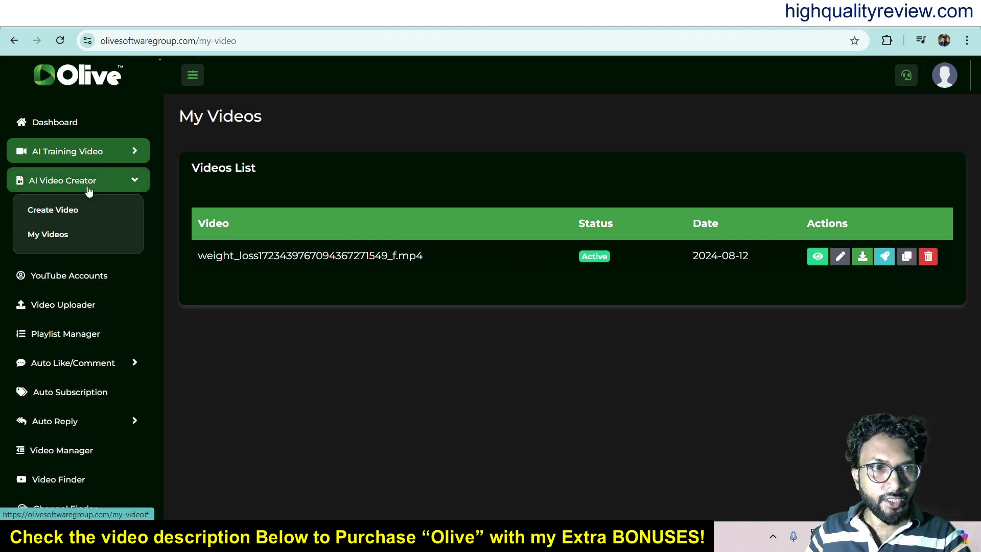
pyautogui.click(58, 213)
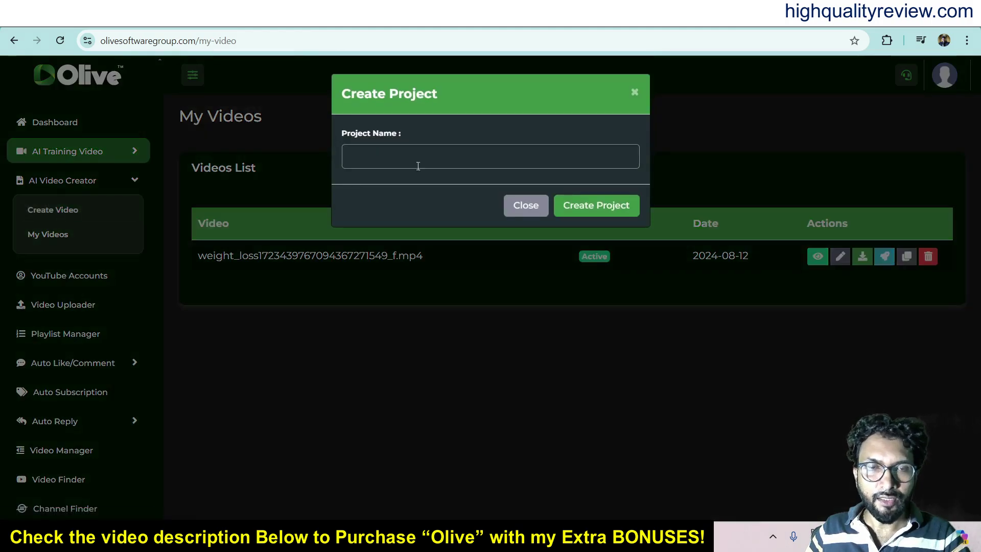
pyautogui.click(424, 158)
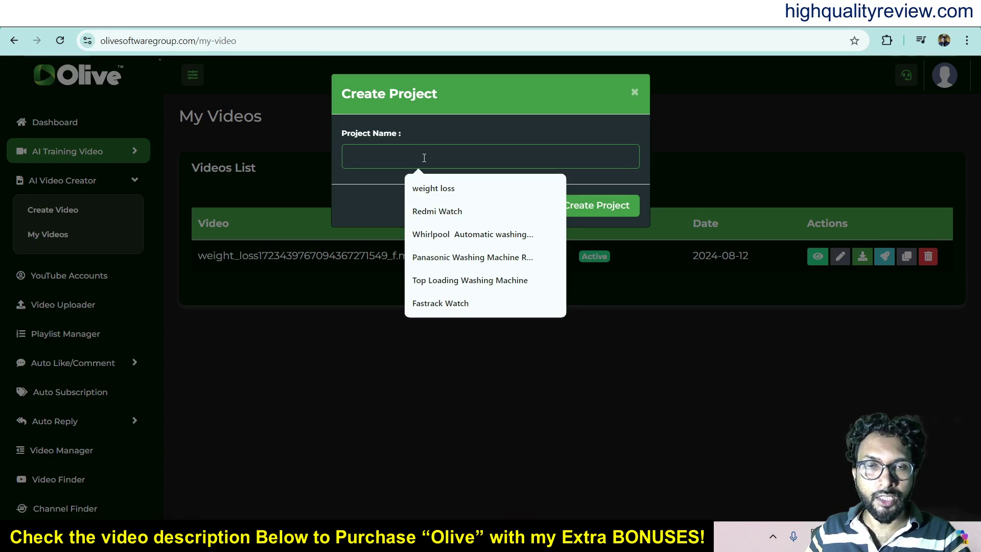
pyautogui.click(431, 188)
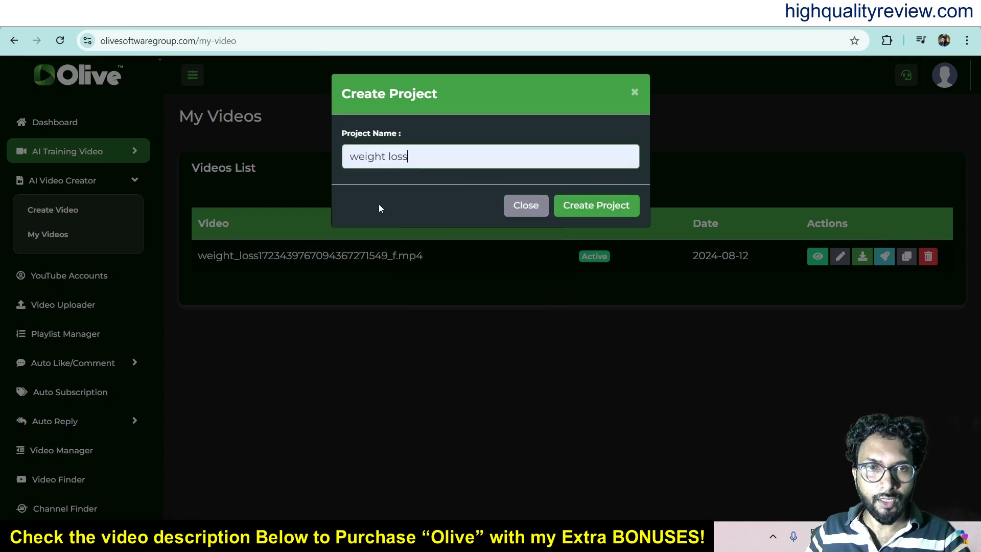
pyautogui.click(585, 214)
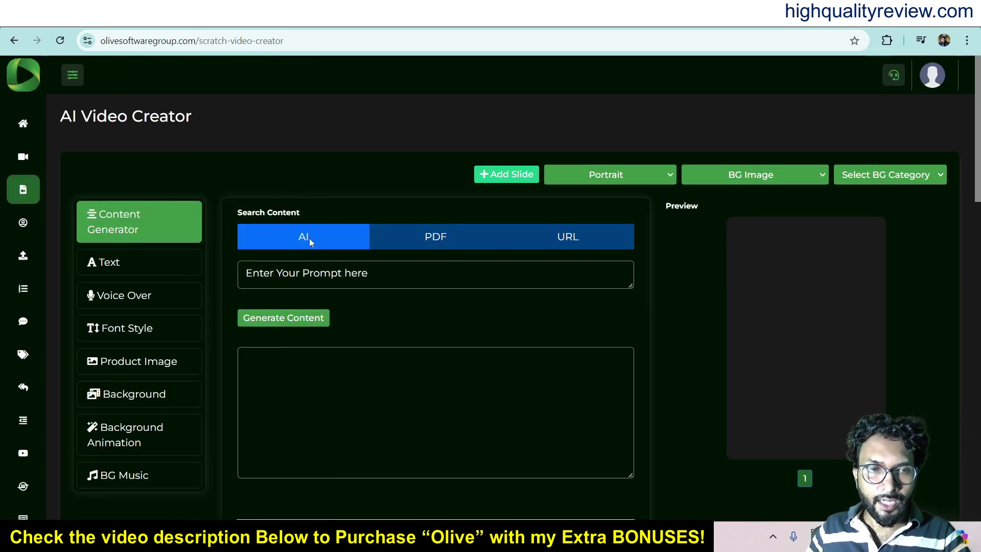
# Step: Enter 'lose belly fat' as the content prompt and generate
pyautogui.click(330, 275)
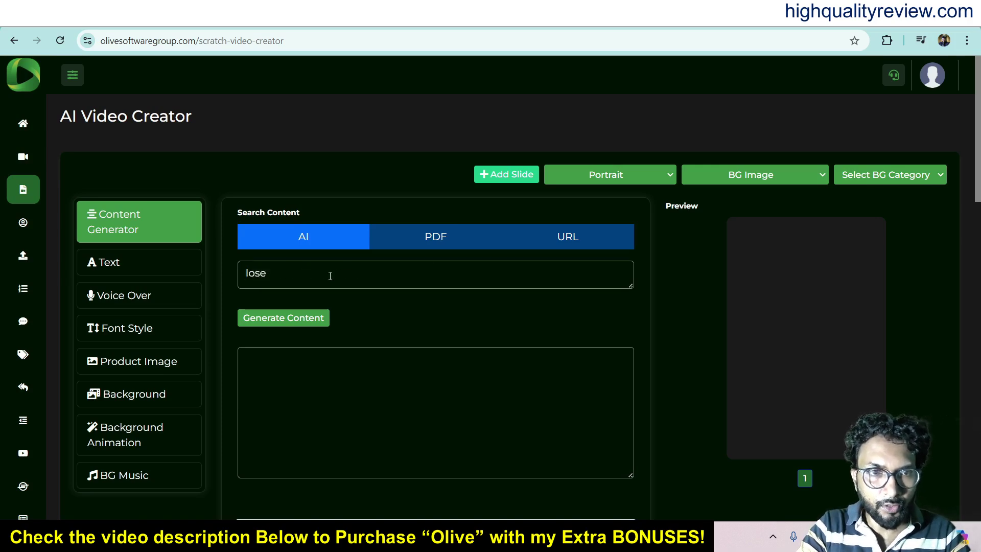
pyautogui.write('lose belly')
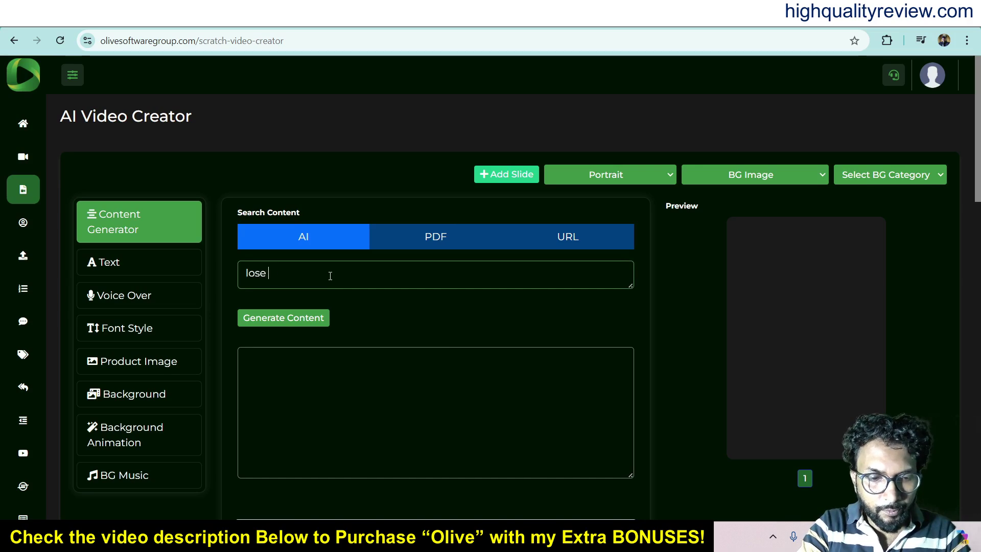
pyautogui.write(' fat')
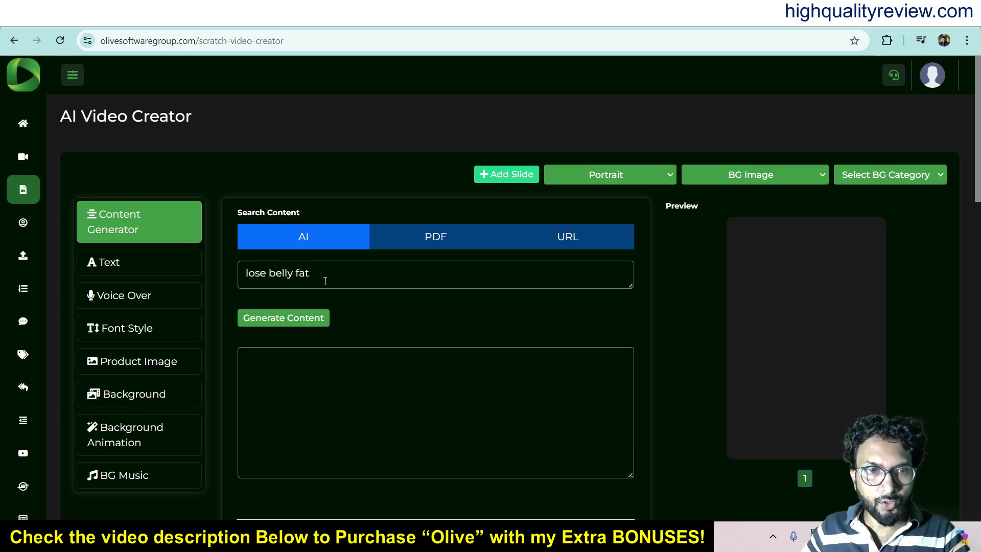
pyautogui.click(288, 320)
# Step: Copy the full Short-form Video Prompt paragraph from the example prompts
pyautogui.scroll(-3, 489, 339)
pyautogui.scroll(-3, 495, 352)
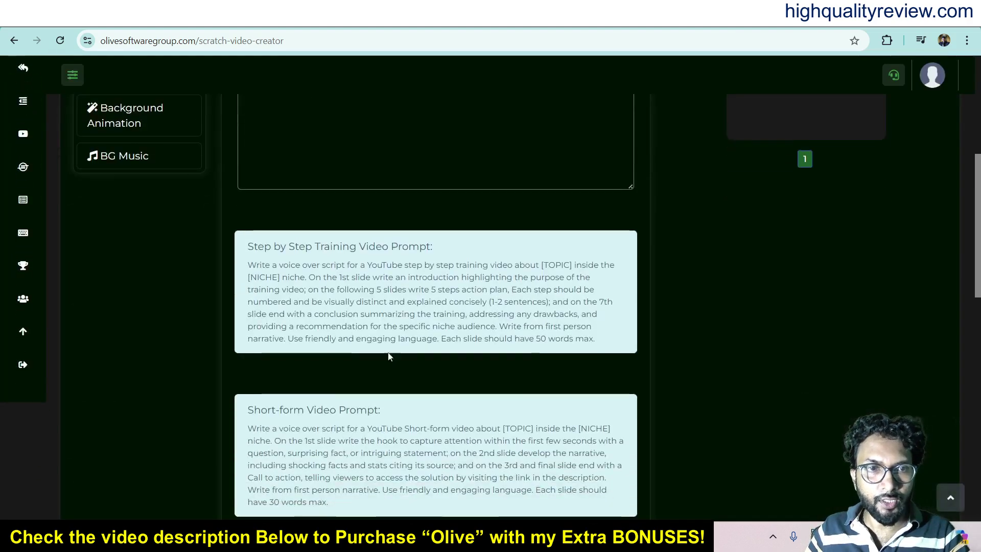
pyautogui.scroll(-3, 288, 317)
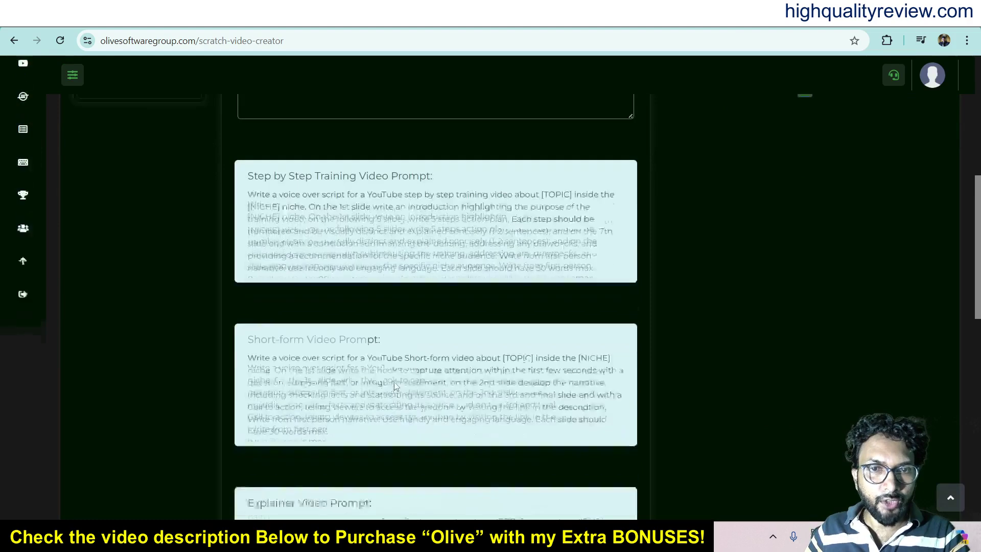
pyautogui.moveTo(248, 304); pyautogui.dragTo(356, 379)
pyautogui.rightClick(366, 338)
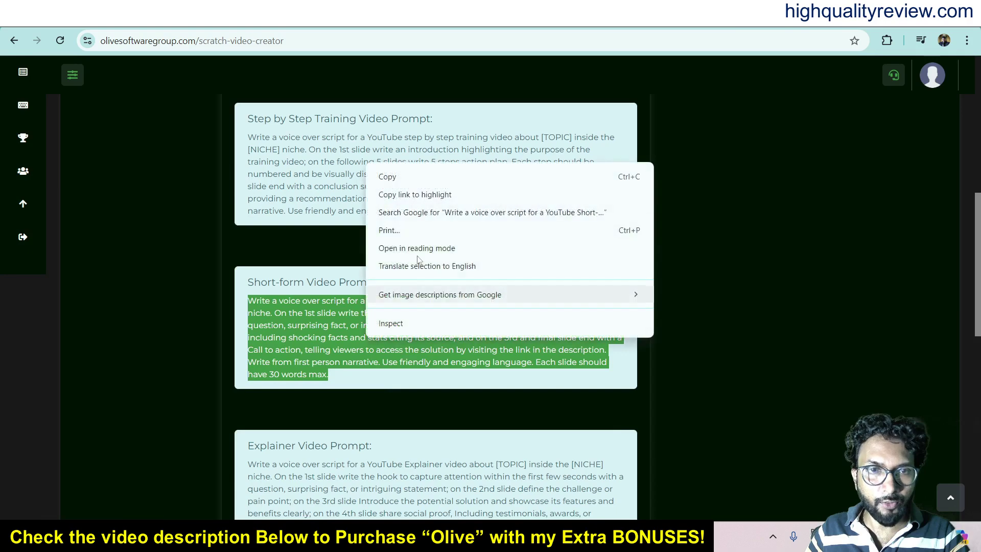
pyautogui.click(416, 175)
pyautogui.scroll(5, 420, 248)
pyautogui.scroll(3, 420, 248)
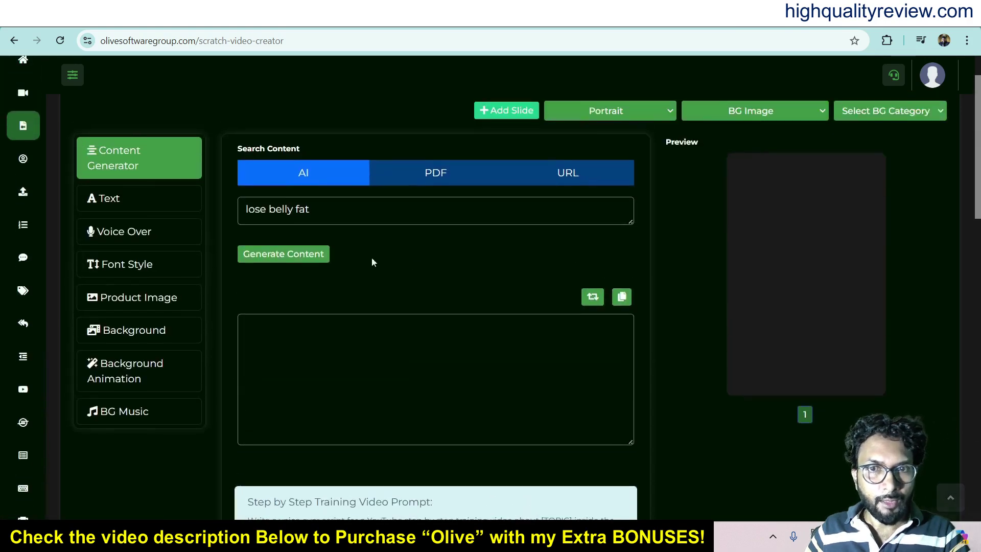
# Step: Paste the copied Short-form Video Prompt into slide 1's Video Script field
pyautogui.click(112, 200)
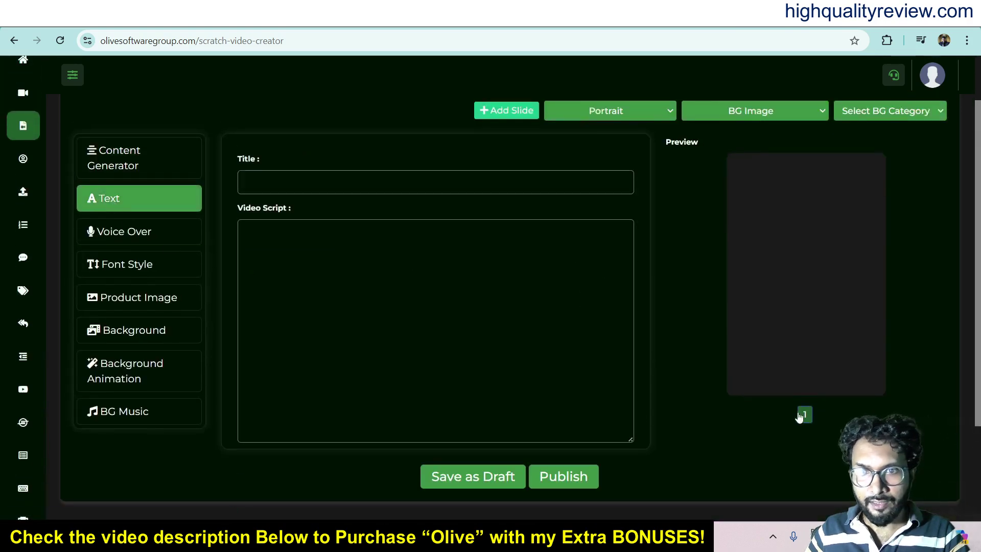
pyautogui.click(361, 262)
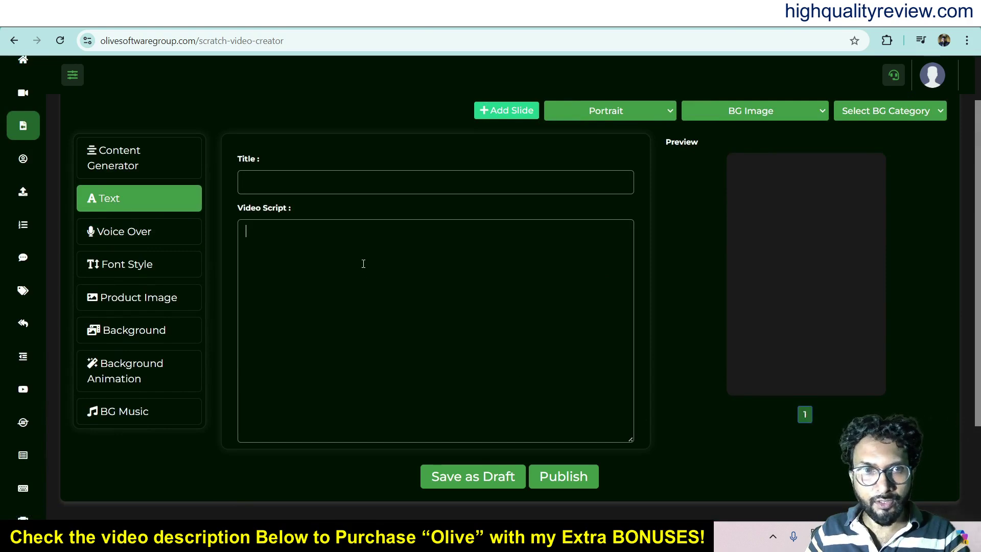
pyautogui.hotkey('ctrl', 'v')
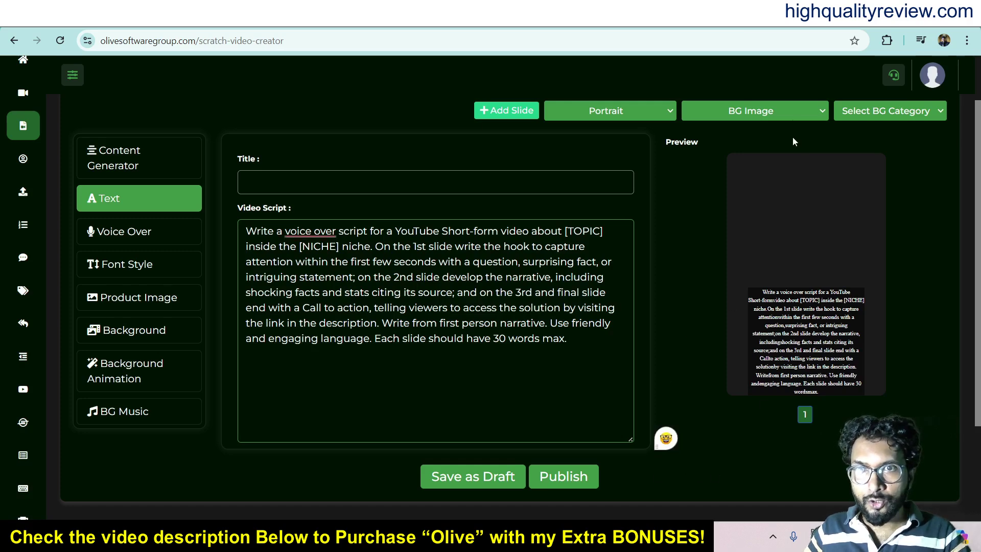
# Step: Switch slide 1's background format from image to BG Video, confirming the change
pyautogui.click(793, 111)
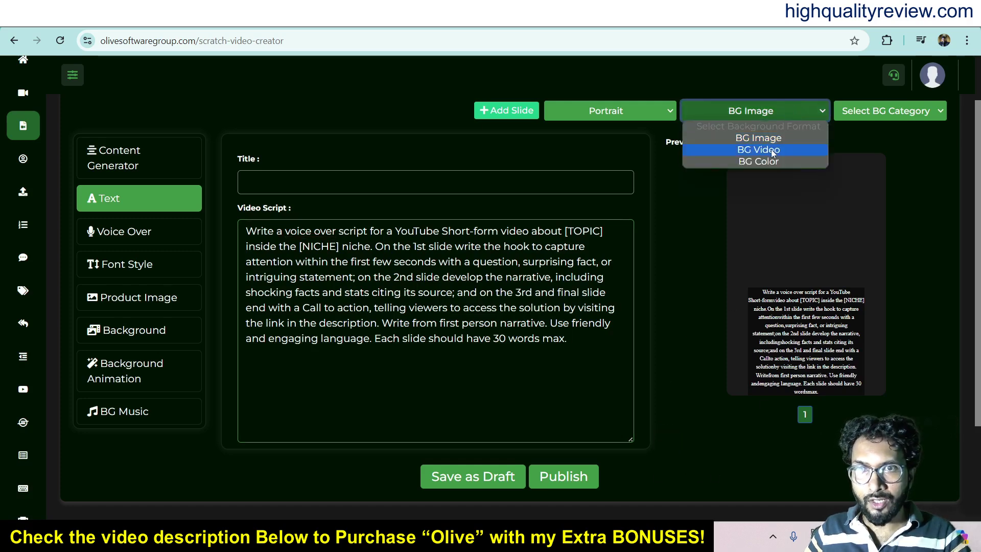
pyautogui.click(770, 149)
pyautogui.click(436, 362)
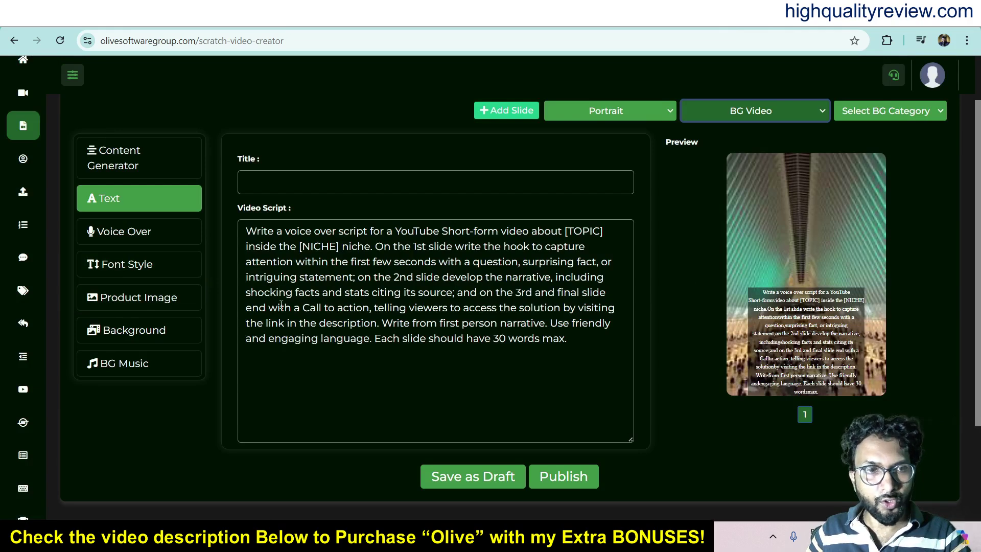
# Step: Search Stock Videos for 'weight loss', add the woman's workout clip as background, and save
pyautogui.click(97, 331)
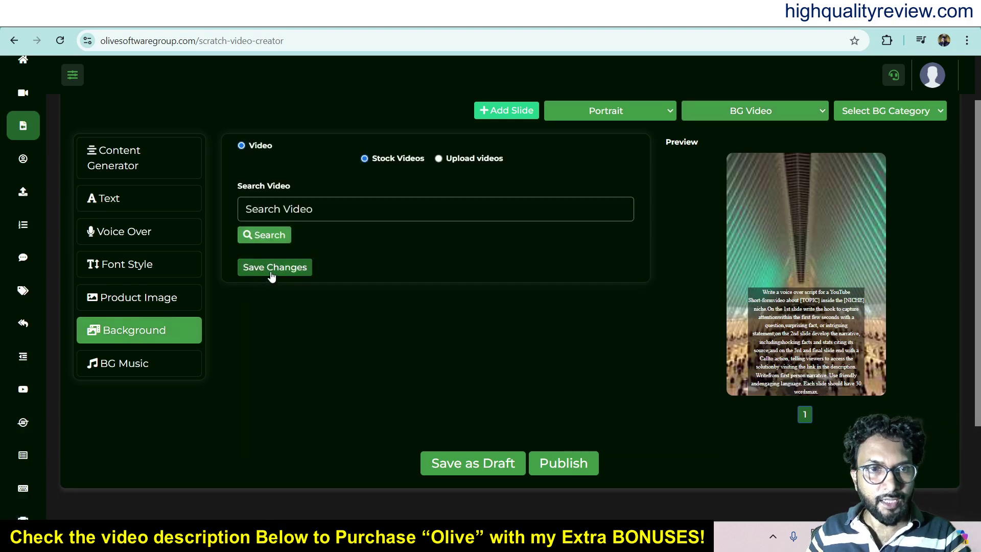
pyautogui.click(301, 208)
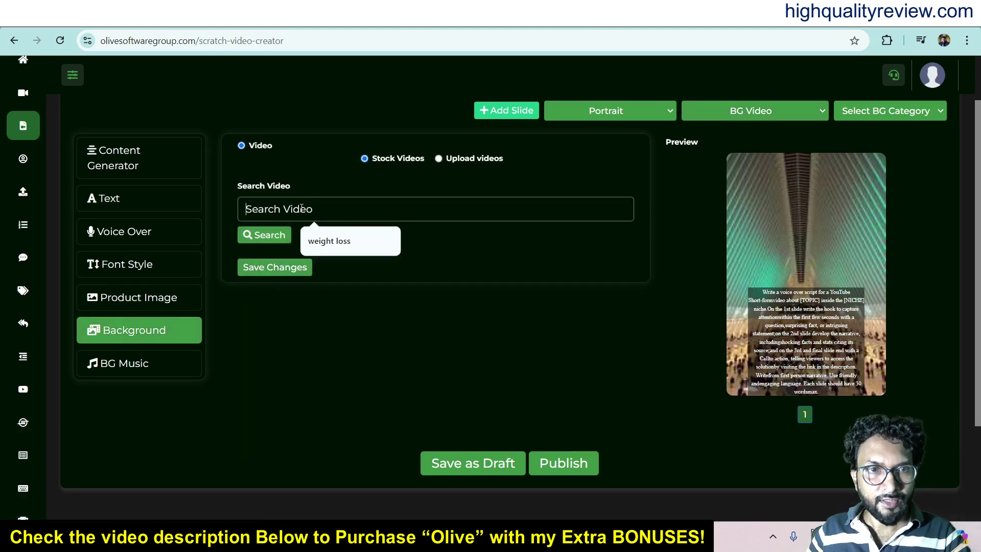
pyautogui.click(329, 241)
pyautogui.click(264, 234)
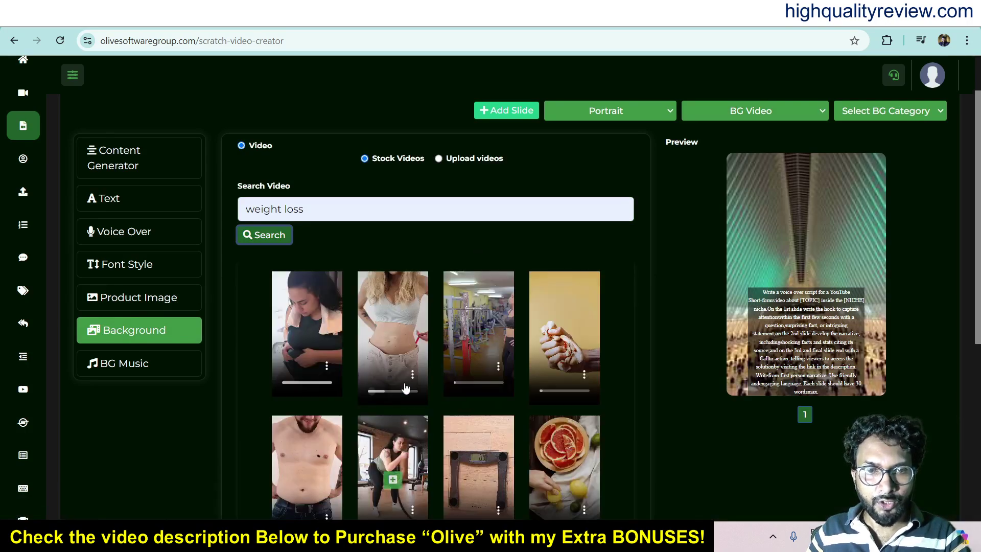
pyautogui.scroll(-1, 409, 432)
pyautogui.click(392, 418)
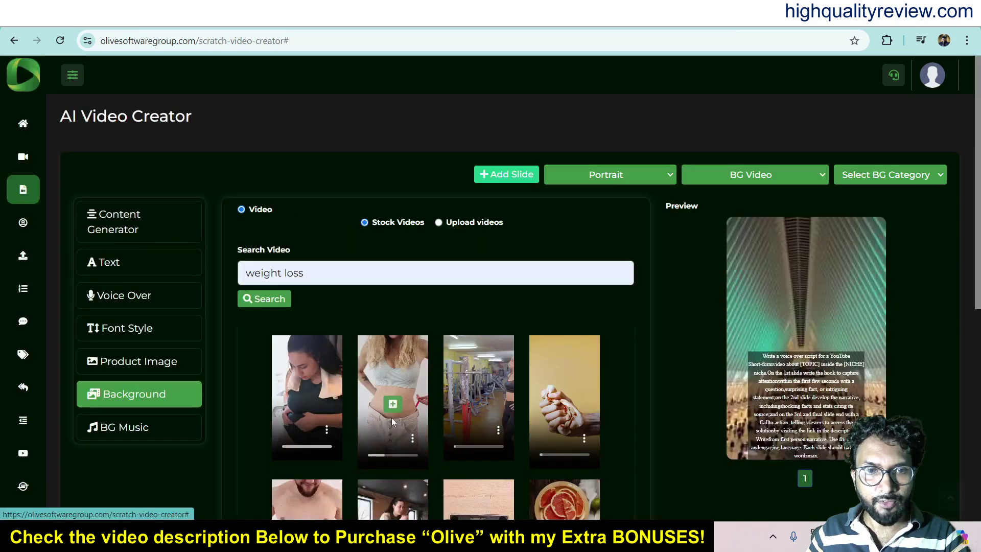
pyautogui.scroll(-3, 412, 418)
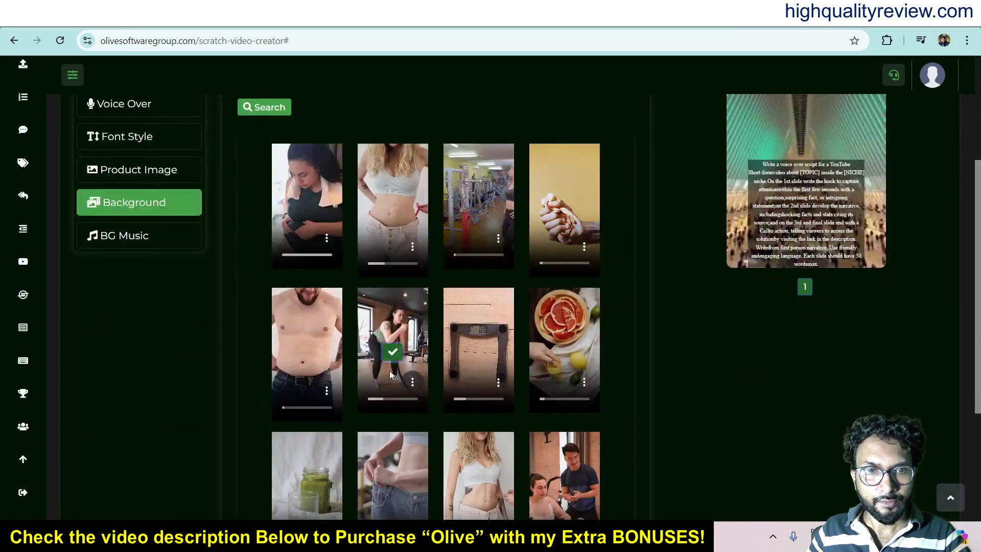
pyautogui.scroll(-3, 519, 394)
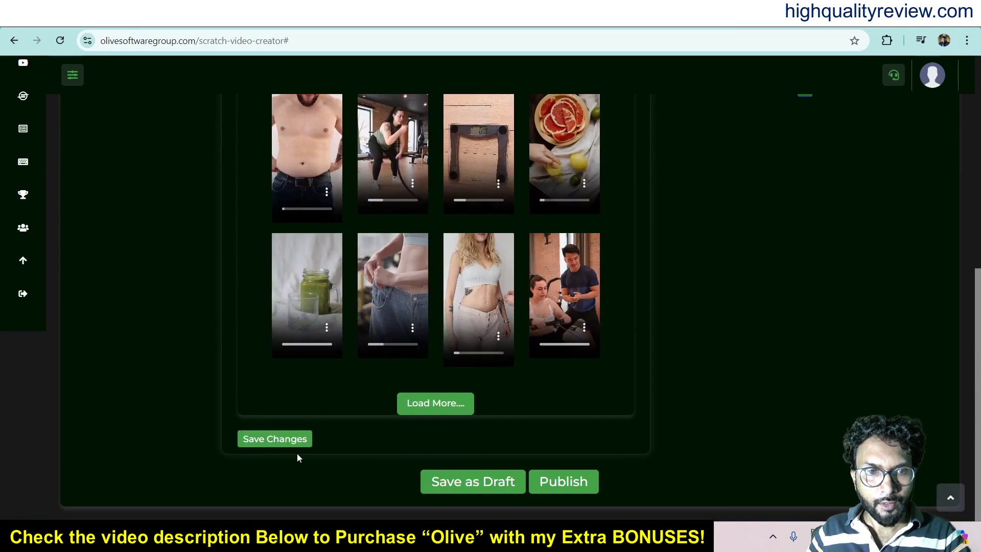
pyautogui.click(271, 439)
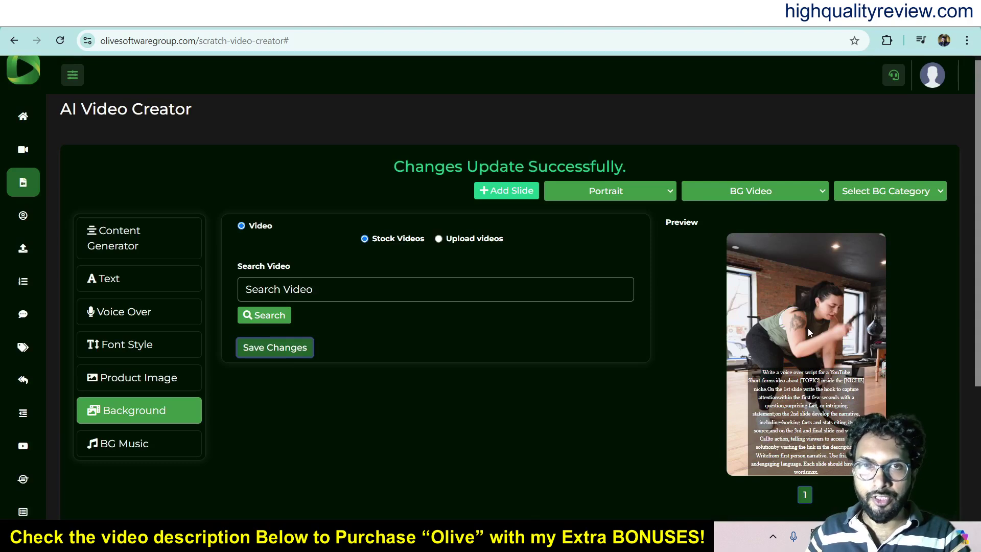
pyautogui.scroll(-2, 810, 316)
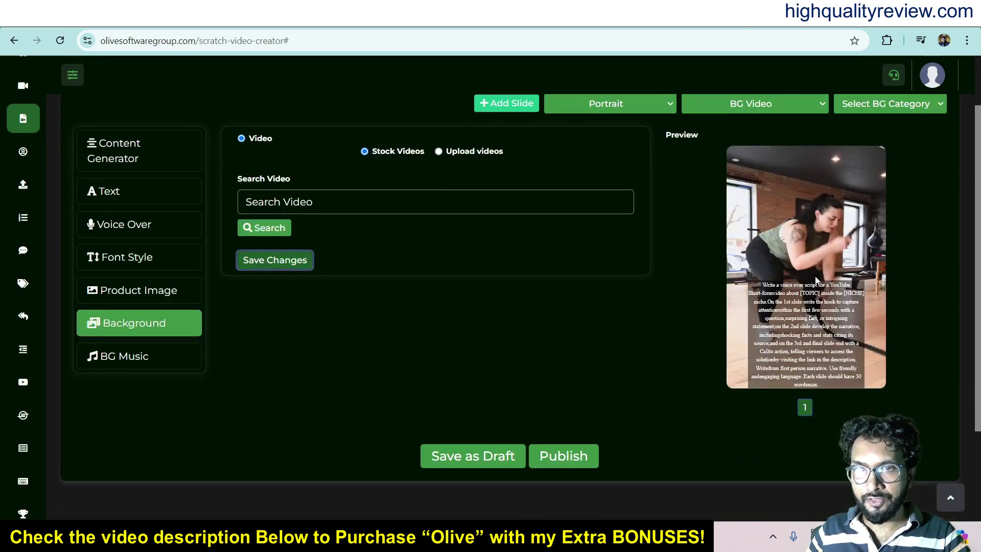
pyautogui.scroll(1, 746, 271)
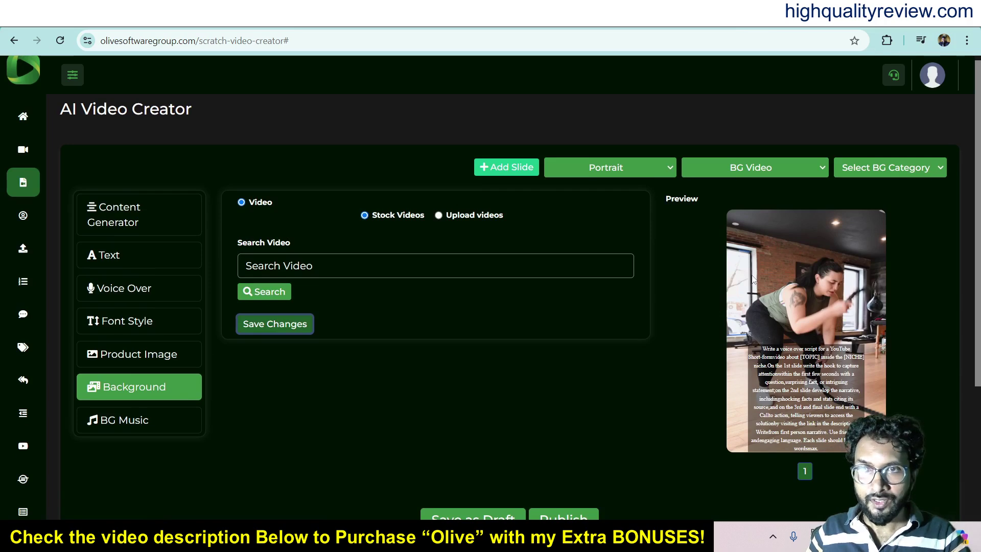
# Step: Add slide 2, preview slide 1 again, then return to the Olive Dashboard
pyautogui.click(517, 170)
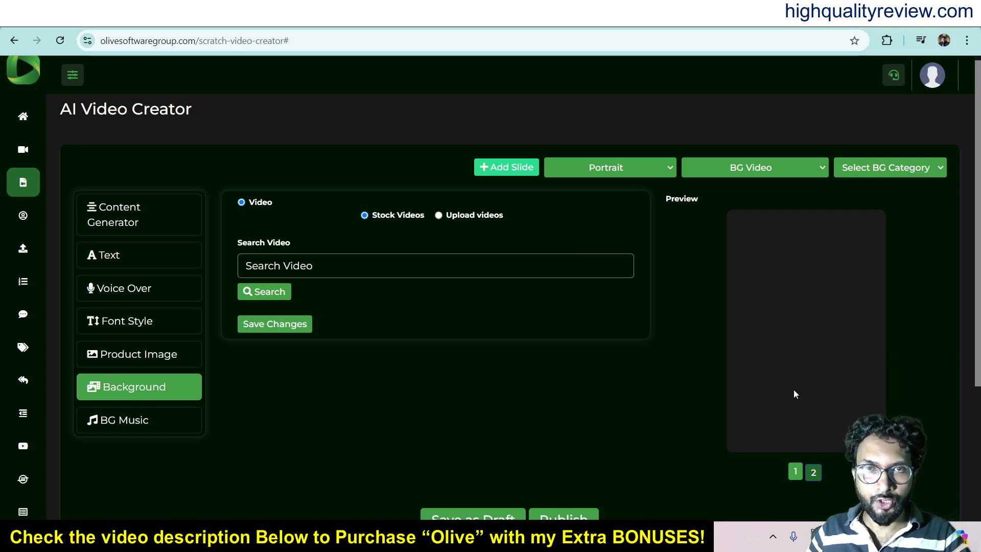
pyautogui.click(795, 471)
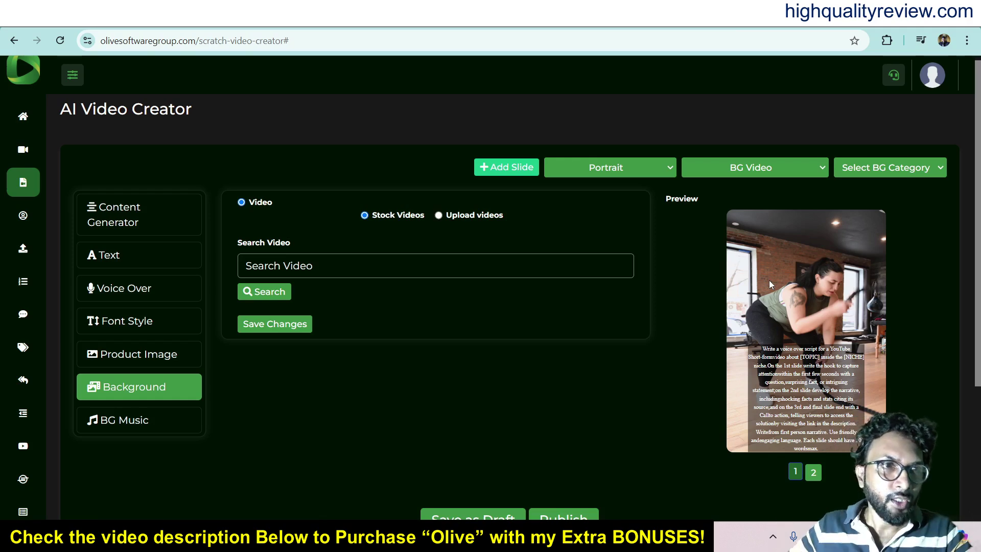
pyautogui.click(18, 82)
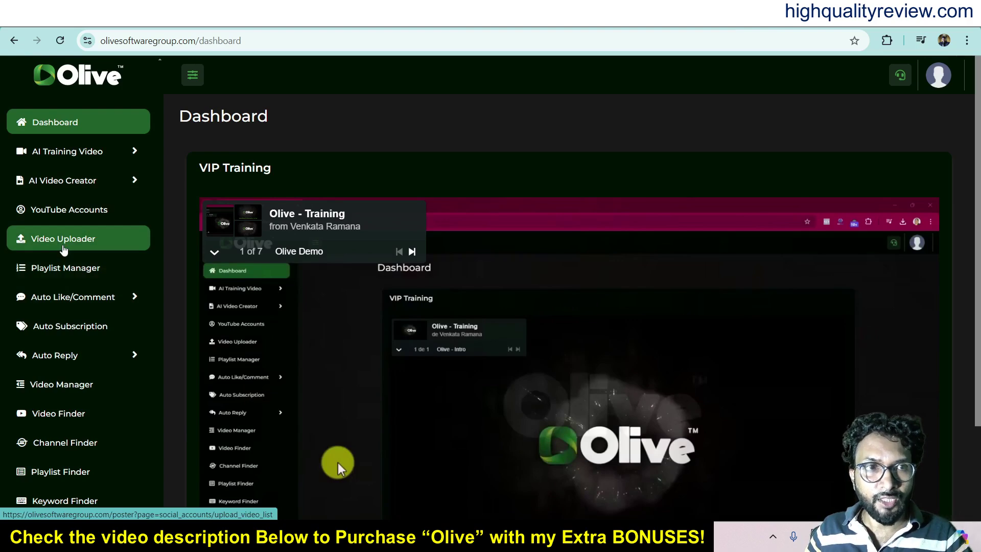
pyautogui.click(90, 213)
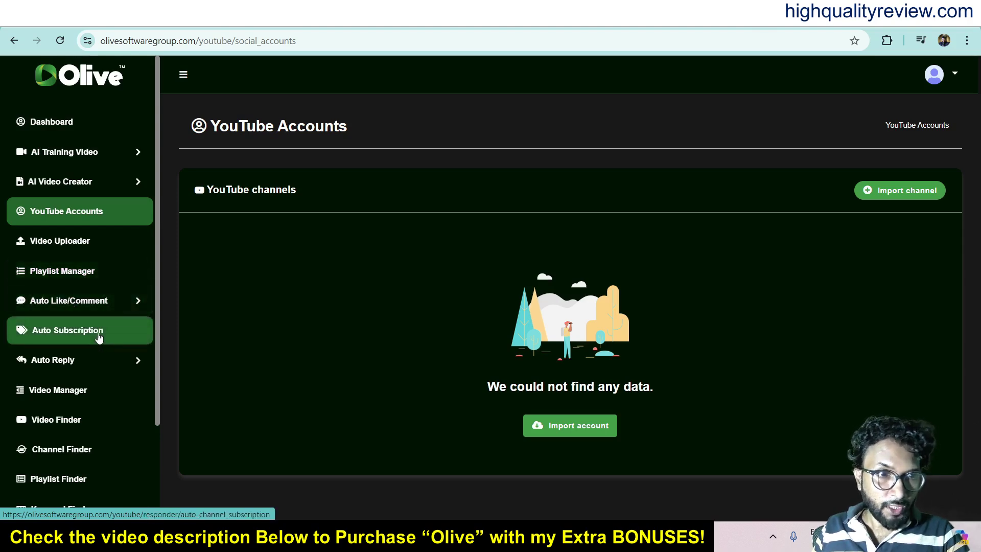
pyautogui.scroll(-1, 88, 363)
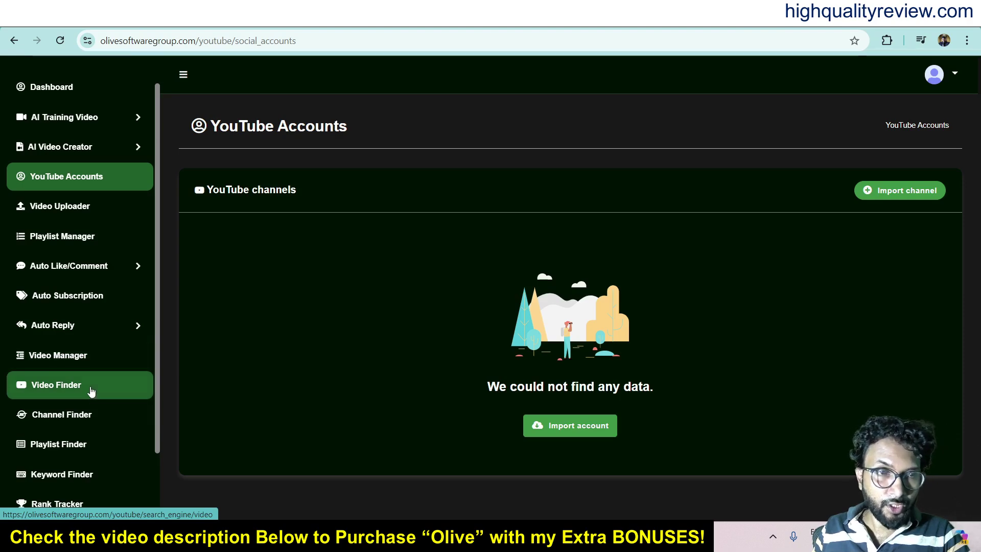
pyautogui.scroll(-1, 91, 391)
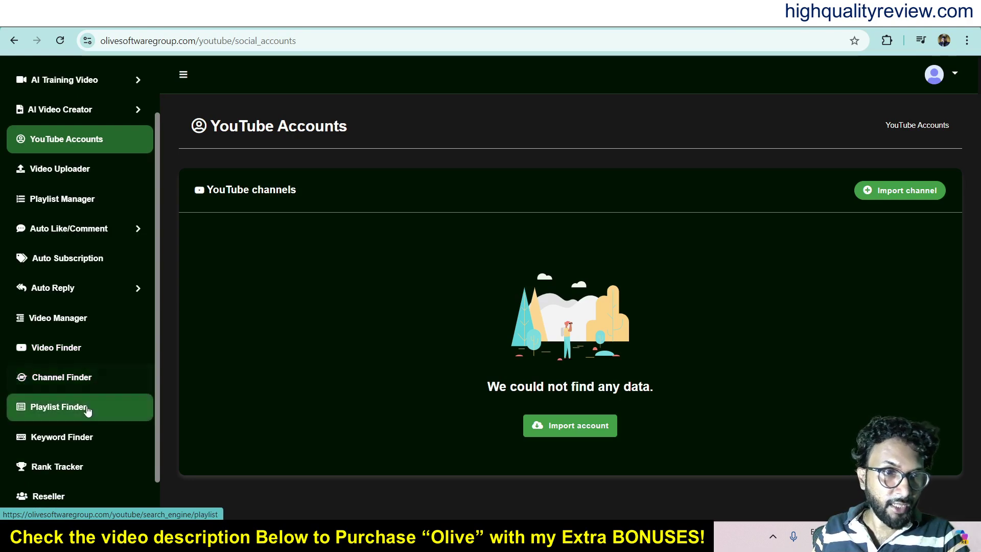
pyautogui.scroll(-1, 102, 435)
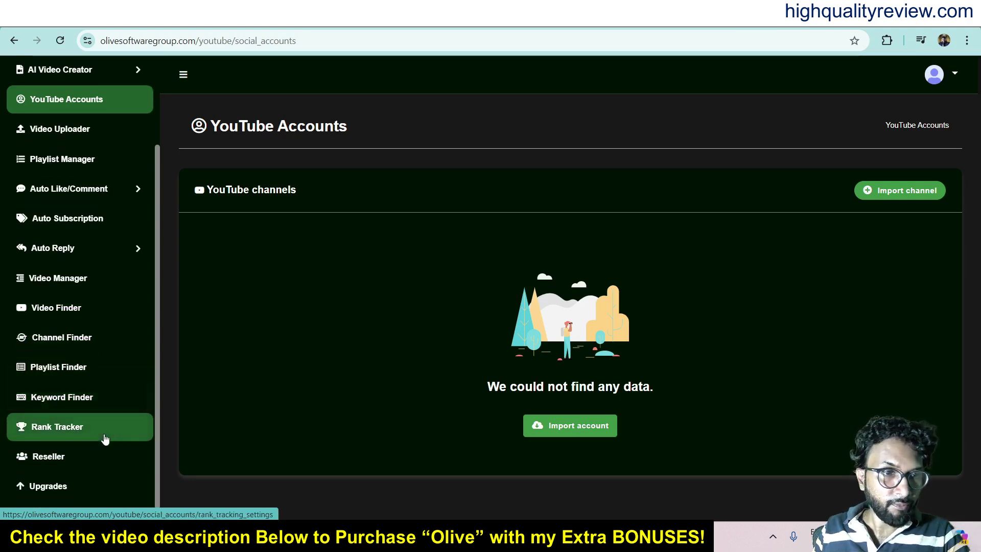
pyautogui.scroll(-1, 99, 434)
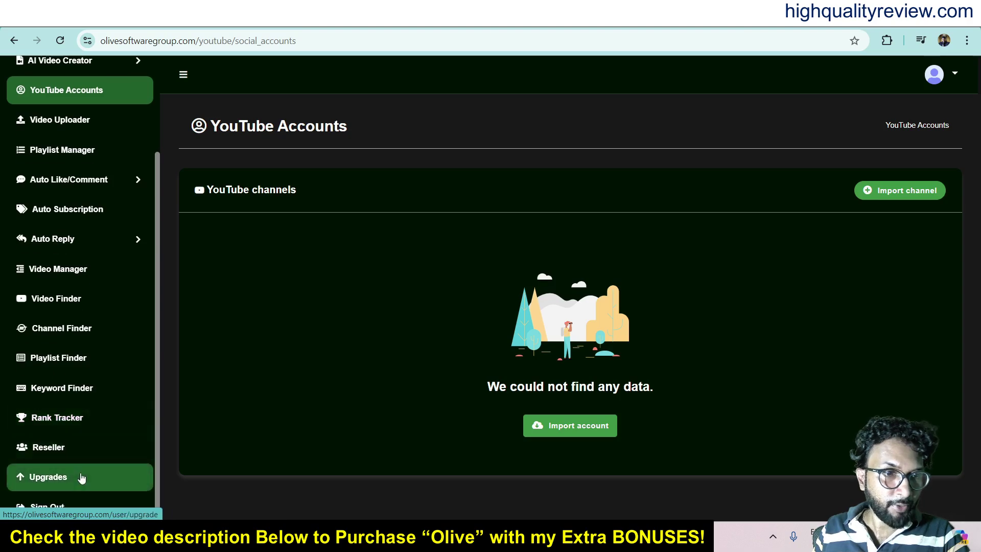
pyautogui.scroll(3, 87, 409)
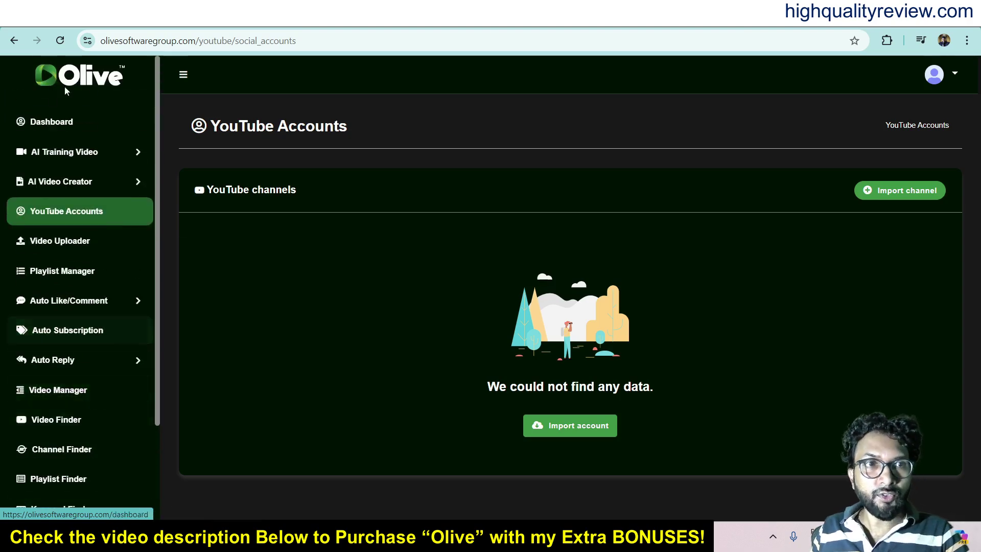
pyautogui.click(84, 84)
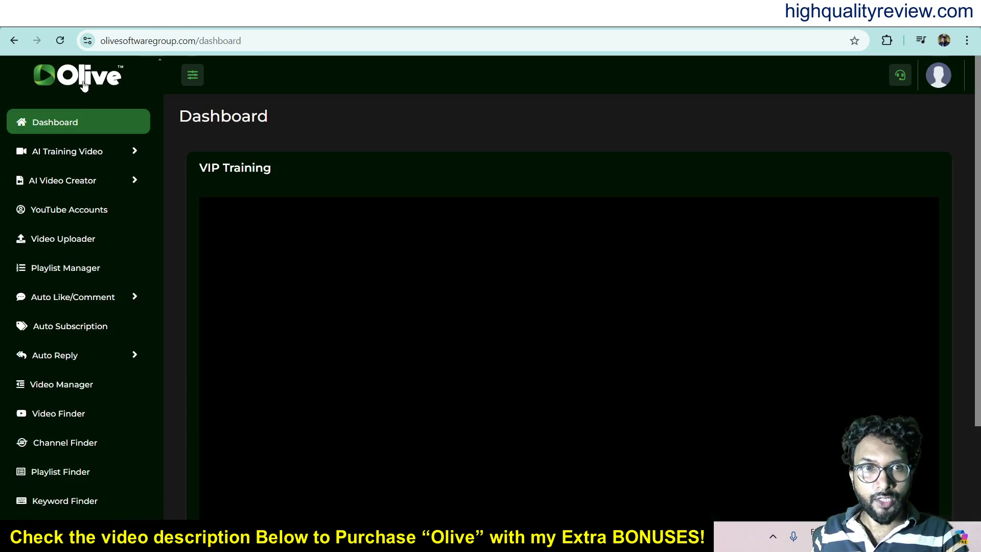